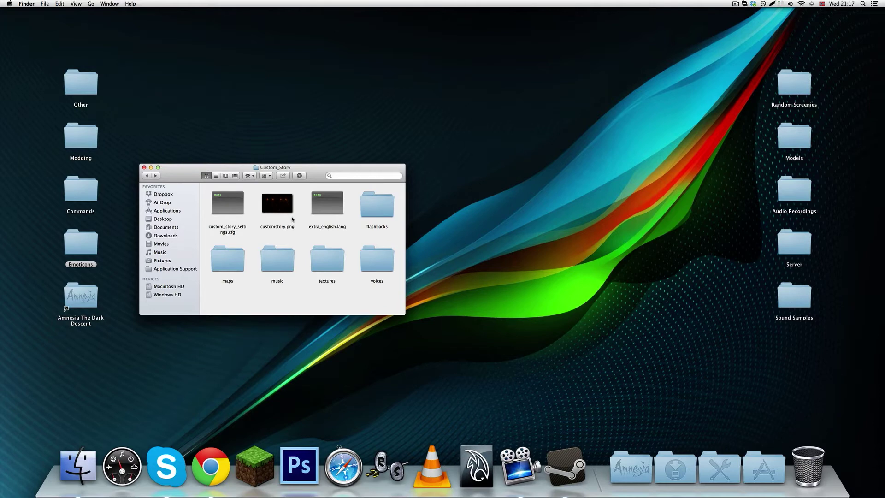
# Examine the Custom_Story folder's contents, including extra_english.lang and the maps folder, and check its parent folders.
pyautogui.click(327, 213)
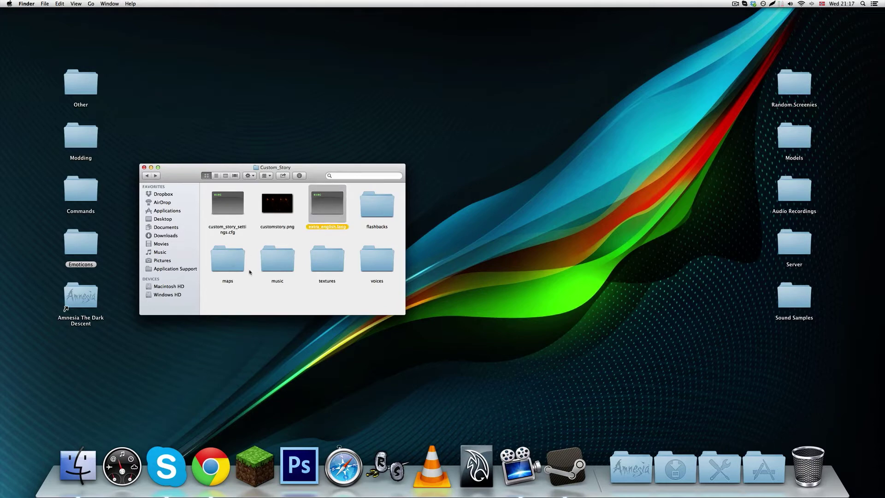
pyautogui.click(230, 262)
pyautogui.click(324, 221)
pyautogui.click(295, 291)
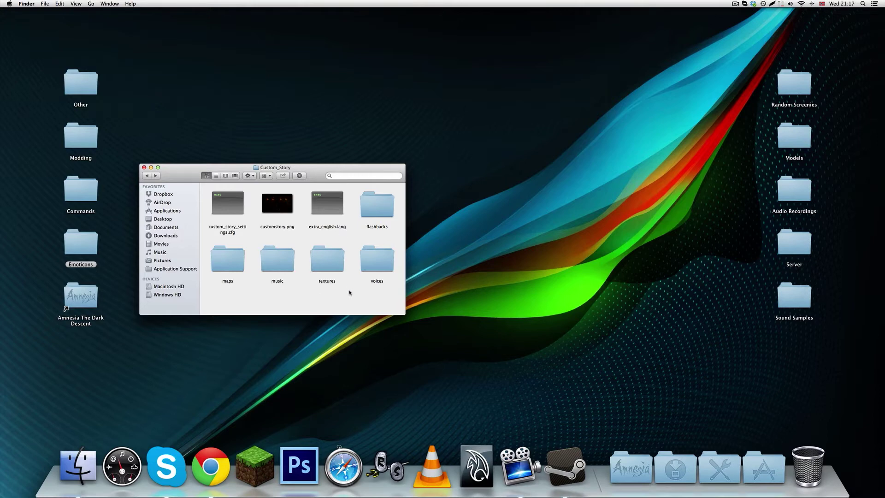
pyautogui.click(328, 200)
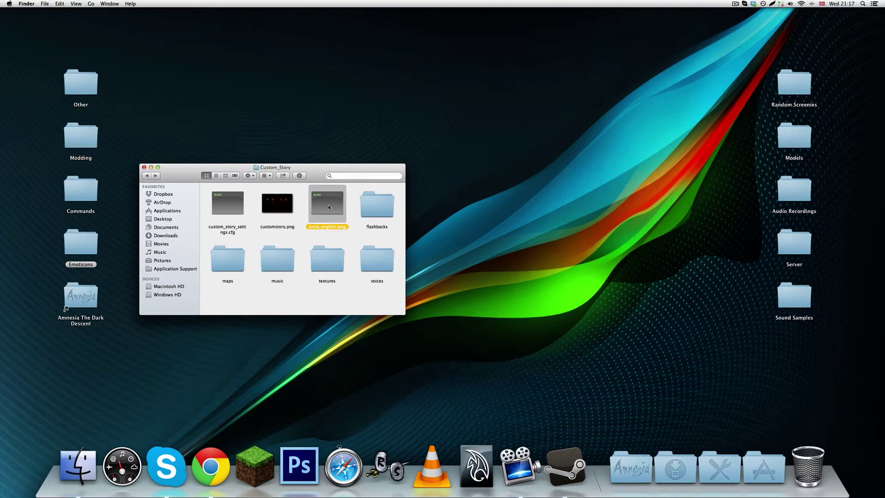
pyautogui.click(350, 233)
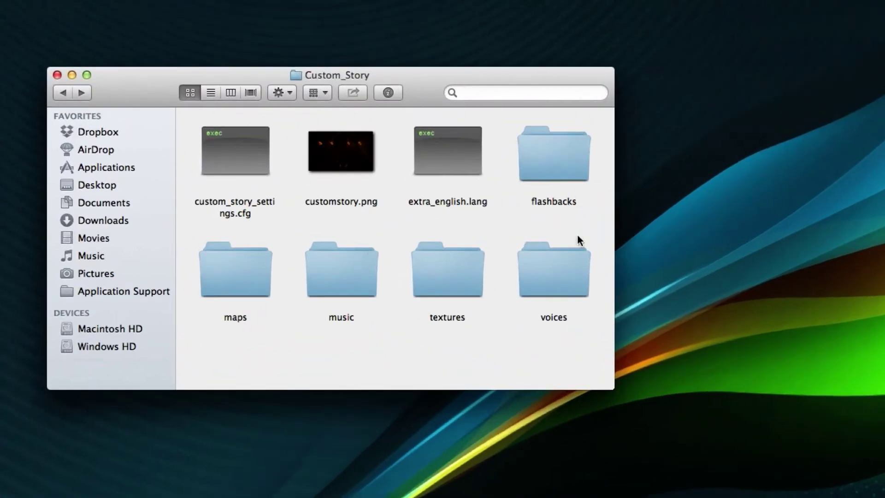
pyautogui.click(484, 202)
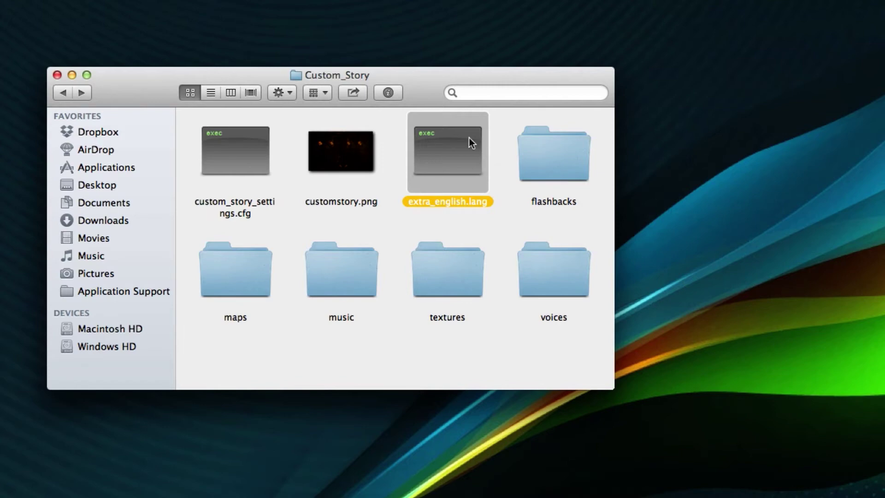
pyautogui.click(485, 220)
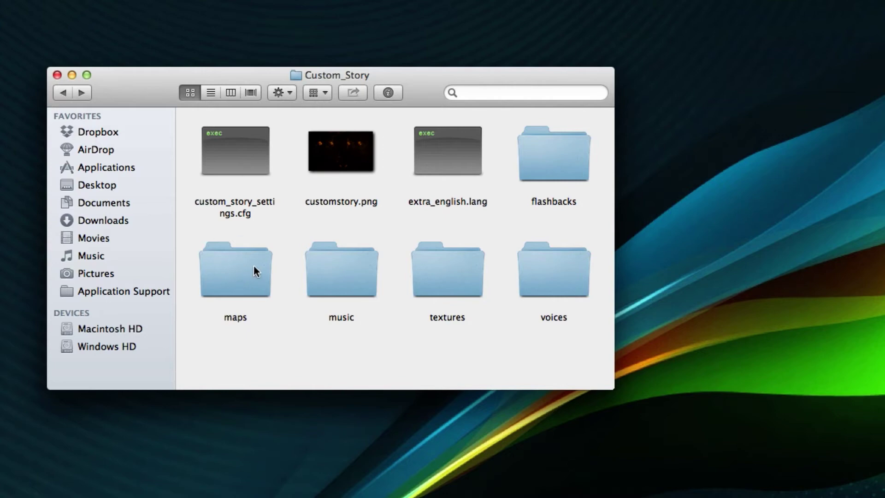
pyautogui.moveTo(588, 334); pyautogui.dragTo(223, 153)
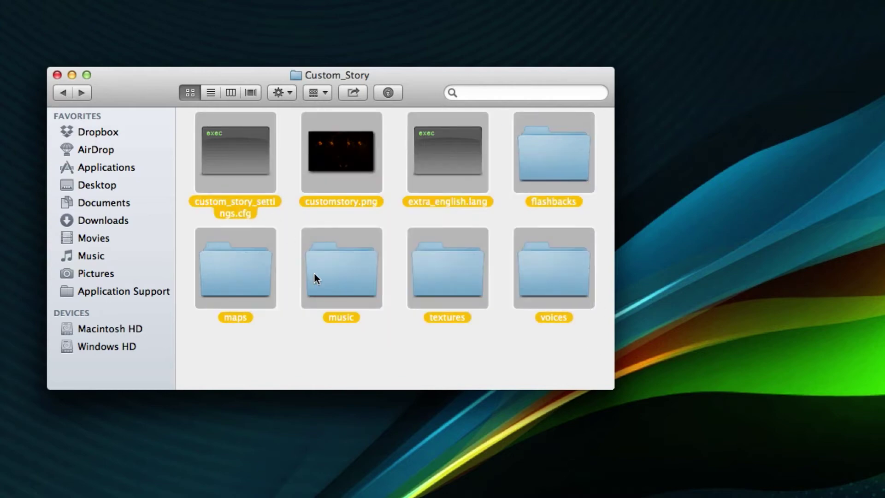
pyautogui.click(308, 240)
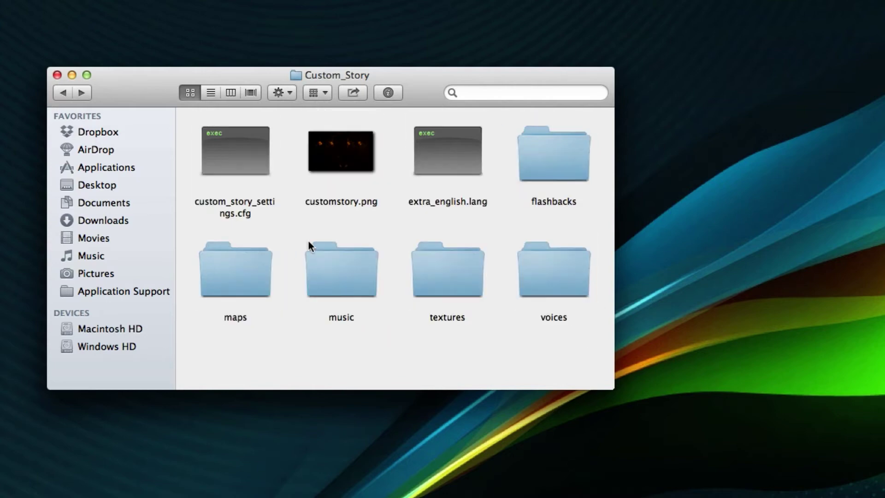
pyautogui.keyDown('super'); pyautogui.click(295, 77); pyautogui.keyUp('super')
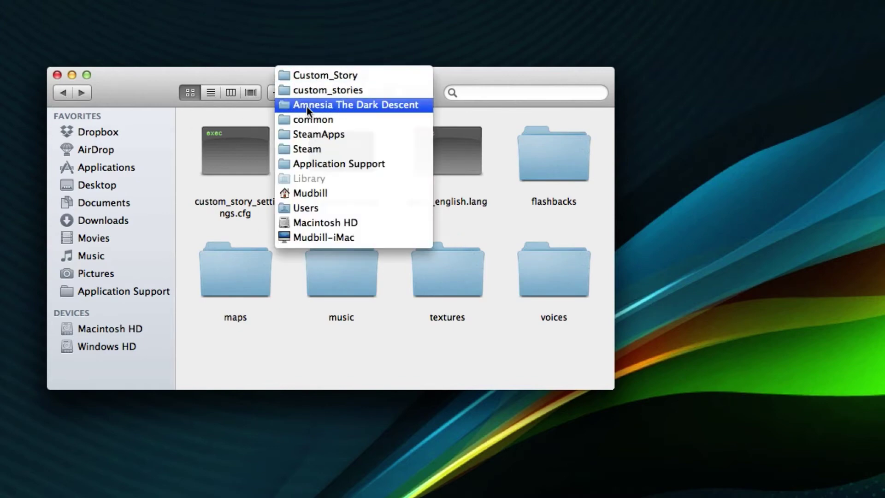
pyautogui.click(308, 75)
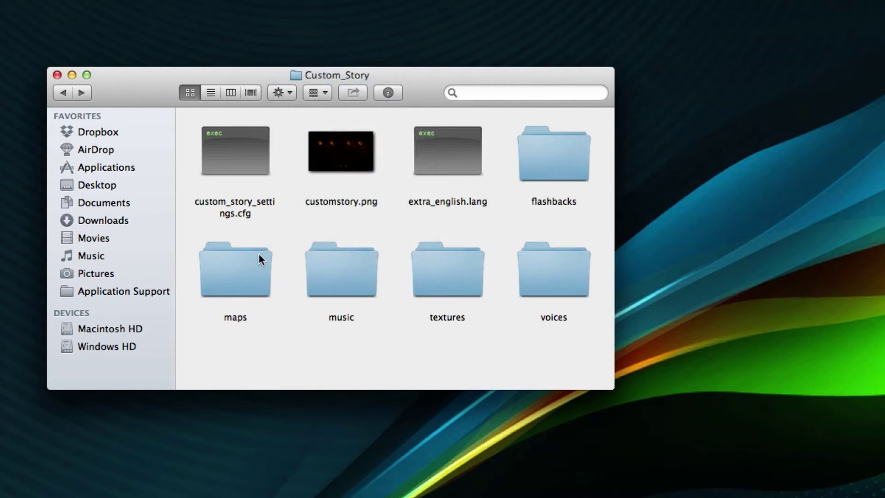
pyautogui.click(248, 273)
pyautogui.click(322, 346)
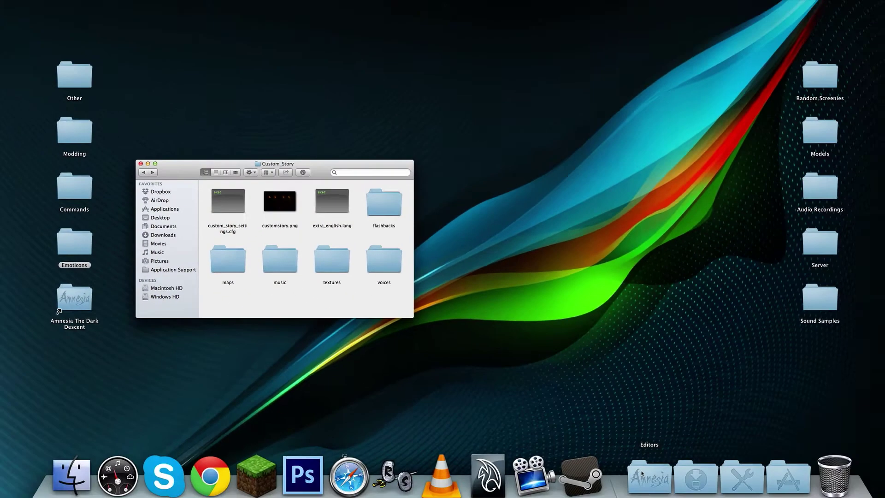
# Switch to LevelEditor by launching it from the Editors folder, and move its window clear of the folder window.
pyautogui.click(630, 465)
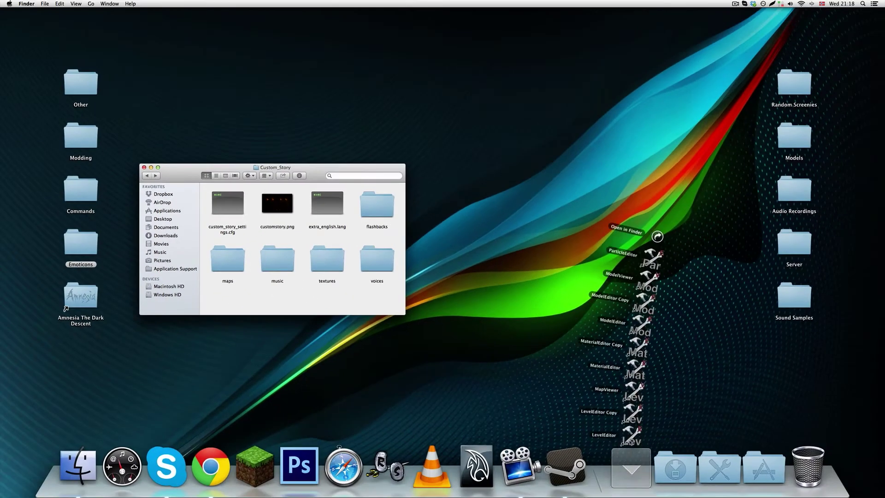
pyautogui.click(631, 435)
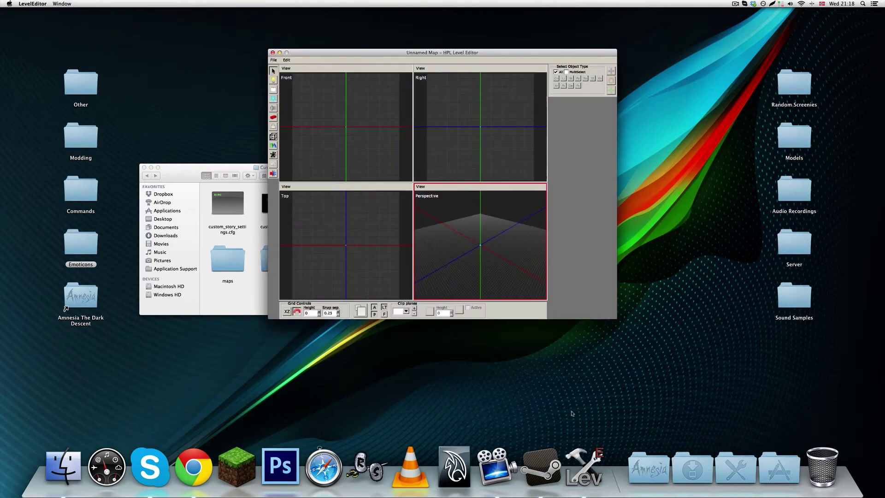
pyautogui.moveTo(371, 52); pyautogui.dragTo(514, 106)
# Load the existing map file Signs.map into the level editor.
pyautogui.click(417, 113)
pyautogui.click(347, 83)
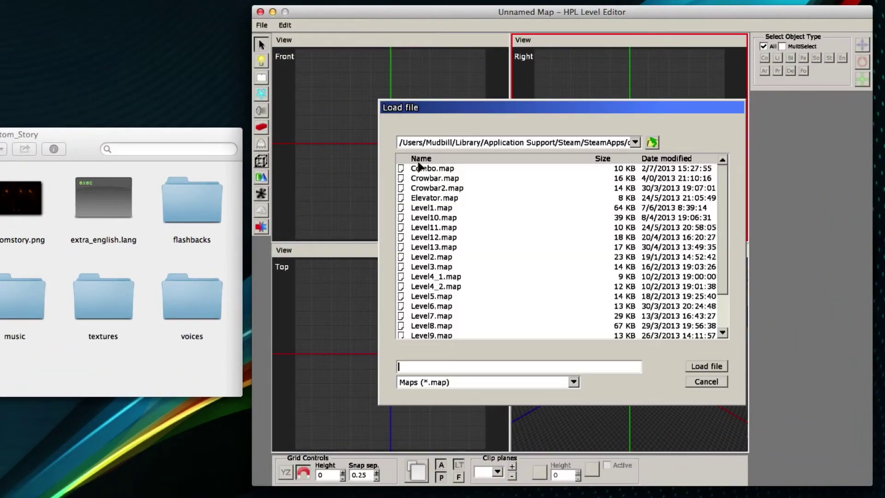
pyautogui.scroll(-2, 474, 265)
pyautogui.click(430, 316)
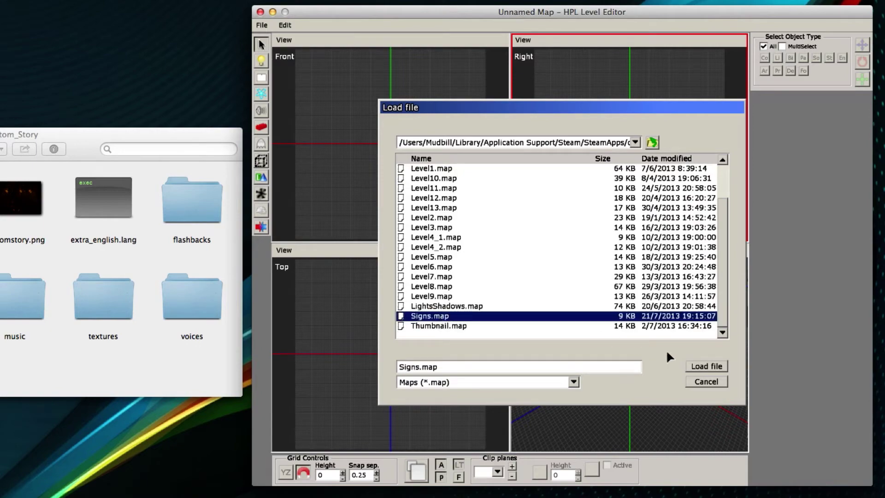
pyautogui.click(707, 367)
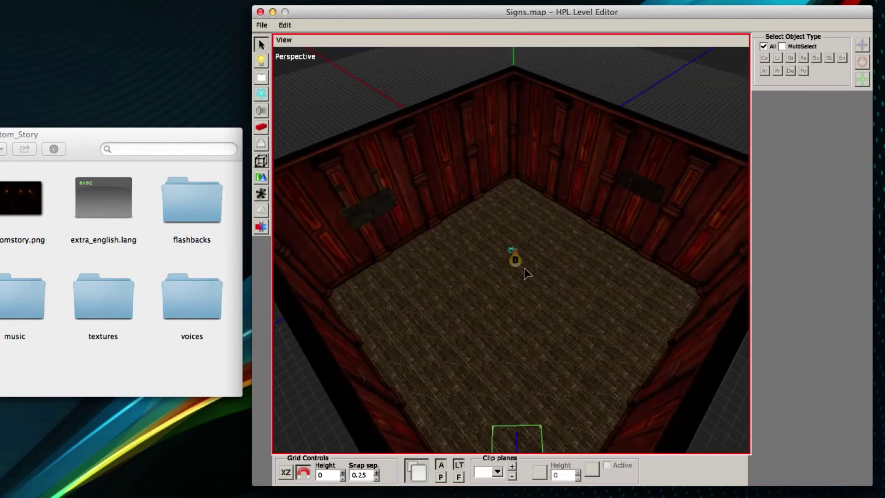
# Inspect the room from several angles, including its box light, the hanging cell block sign and the cistern wall sign.
pyautogui.moveTo(528, 274); pyautogui.dragTo(470, 218, button='middle')
pyautogui.click(482, 205)
pyautogui.moveTo(625, 314); pyautogui.dragTo(655, 326, button='middle')
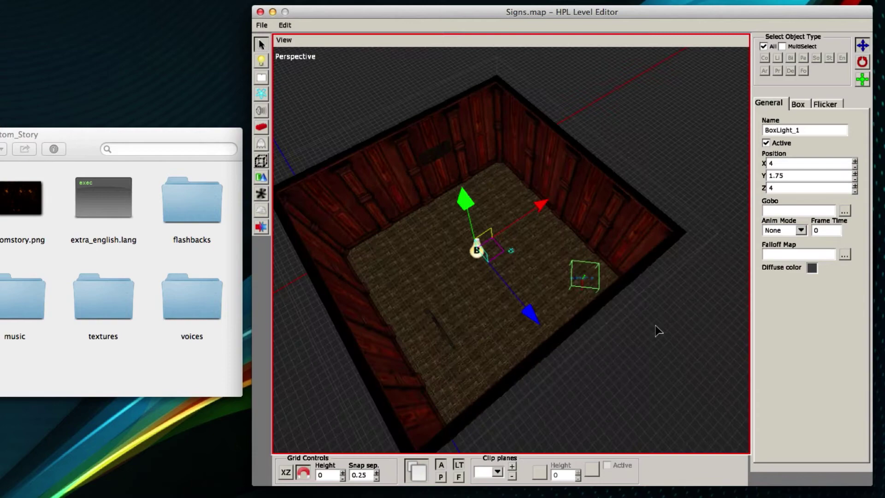
pyautogui.click(580, 279)
pyautogui.moveTo(582, 314); pyautogui.dragTo(466, 132, button='middle')
pyautogui.click(622, 201)
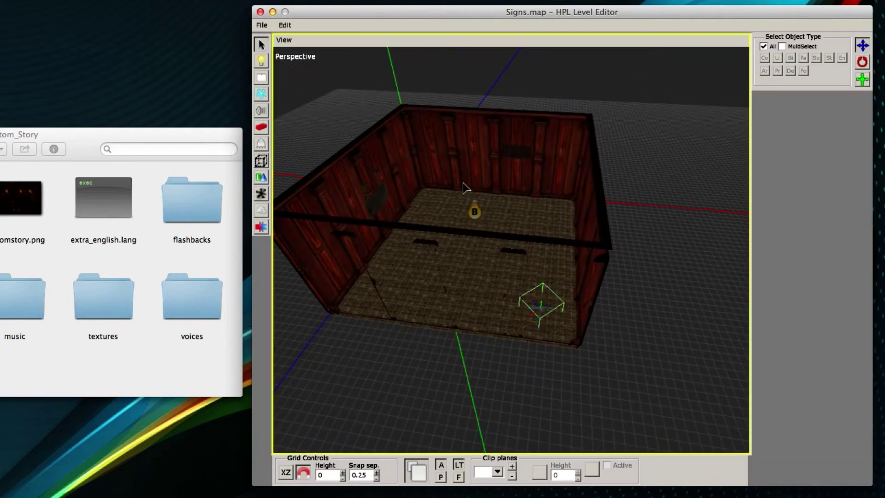
pyautogui.moveTo(468, 188); pyautogui.dragTo(478, 223, button='middle')
pyautogui.click(422, 213)
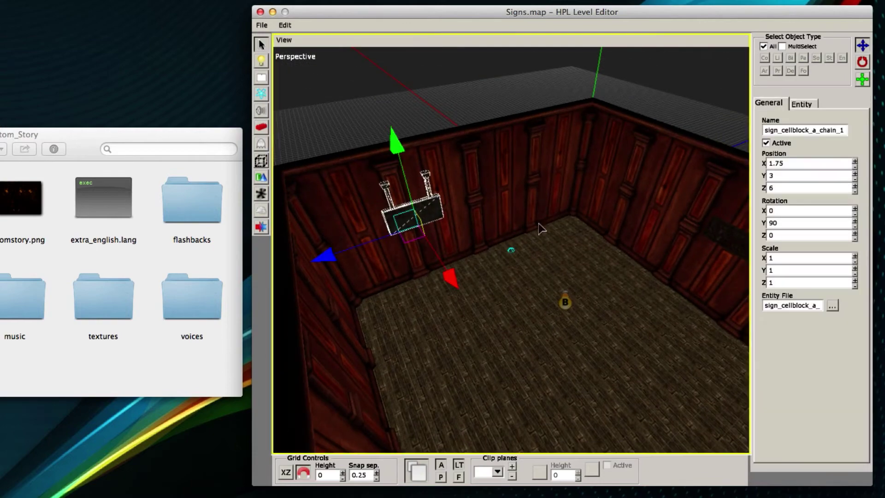
pyautogui.moveTo(422, 213); pyautogui.dragTo(506, 214, button='middle')
pyautogui.click(598, 210)
pyautogui.moveTo(598, 210); pyautogui.dragTo(517, 281, button='middle')
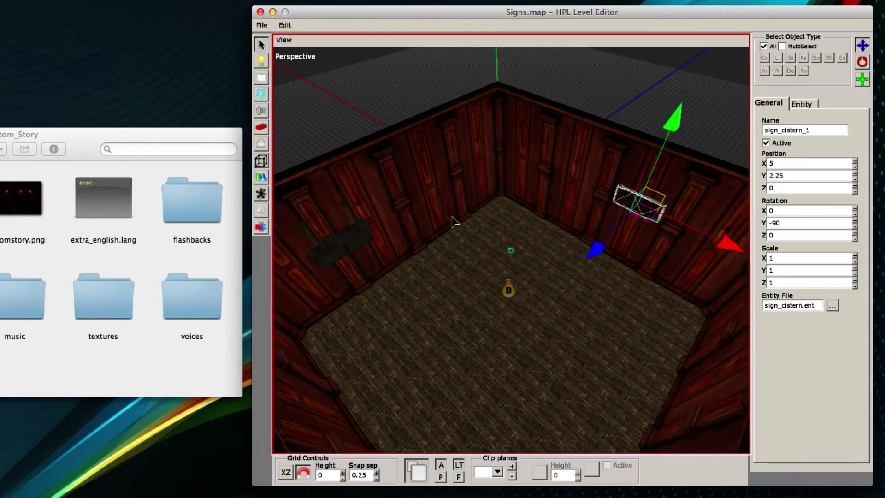
pyautogui.click(619, 119)
pyautogui.moveTo(619, 120); pyautogui.dragTo(602, 284, button='middle')
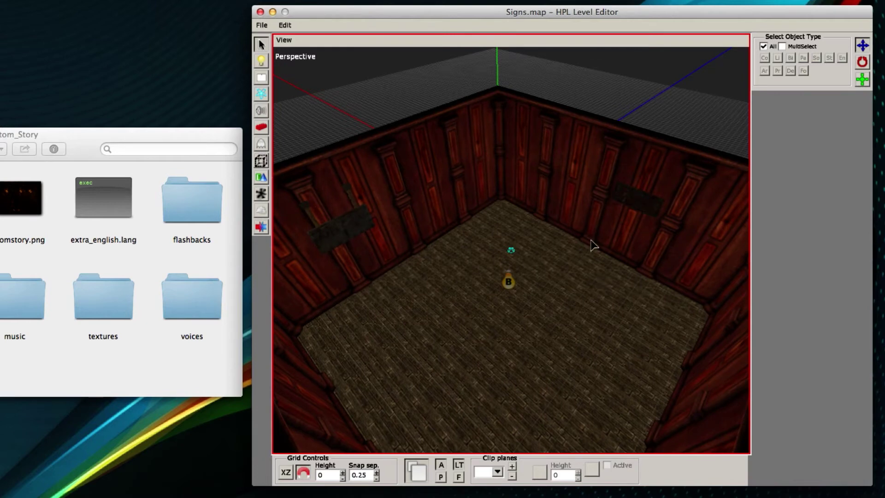
# Browse the entity categories, list the sign entities in the navigation category, and return to selection mode.
pyautogui.click(261, 144)
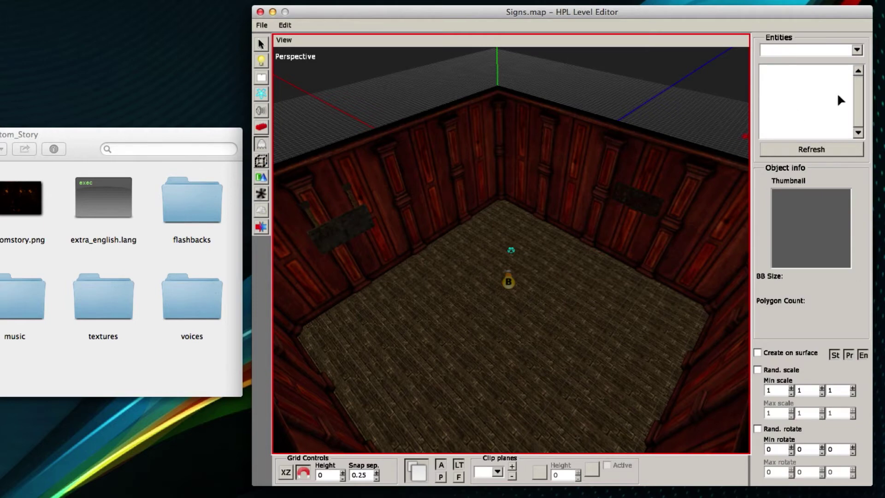
pyautogui.click(858, 50)
pyautogui.scroll(-2, 784, 166)
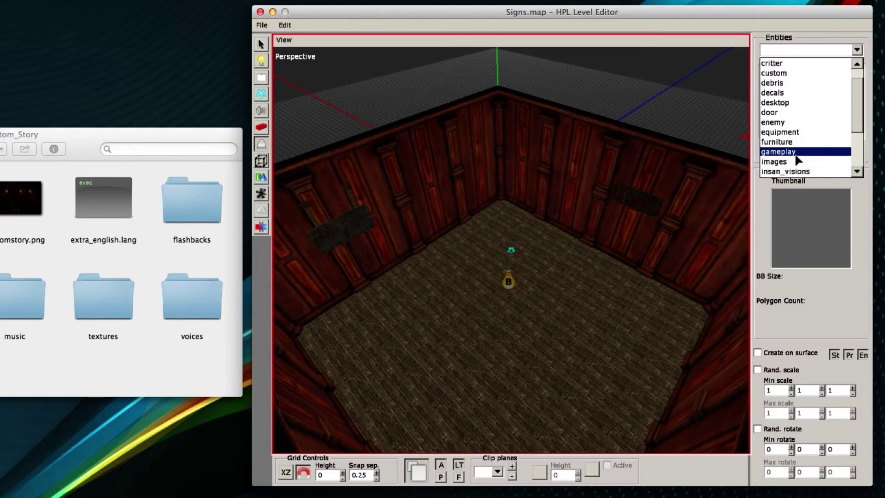
pyautogui.scroll(-2, 781, 147)
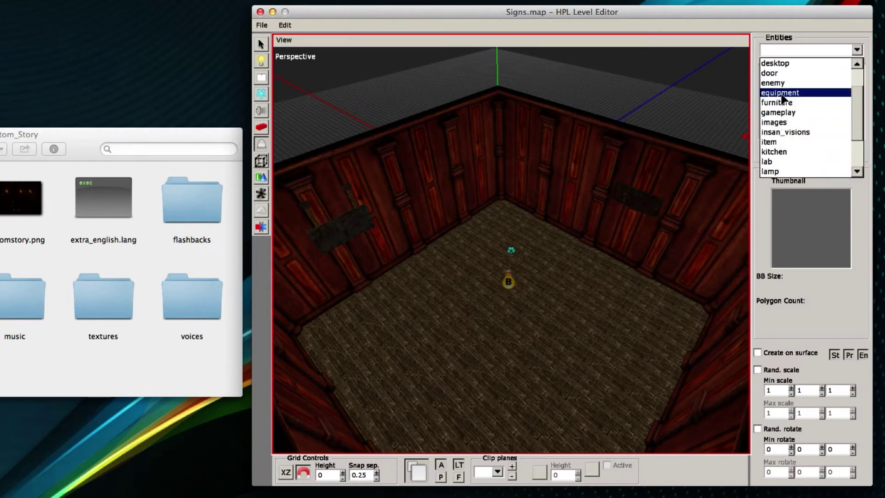
pyautogui.scroll(-3, 793, 147)
pyautogui.click(784, 132)
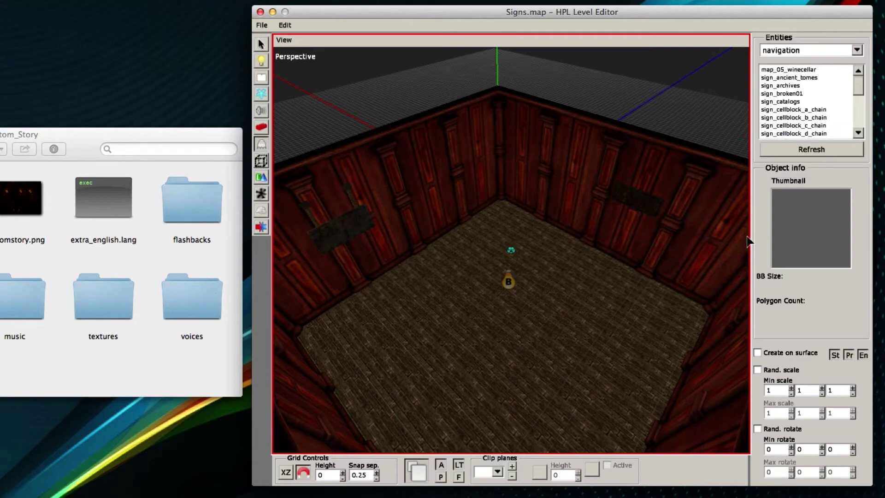
pyautogui.click(261, 45)
pyautogui.keyDown('alt'); pyautogui.moveTo(520, 242); pyautogui.dragTo(508, 217); pyautogui.keyUp('alt')
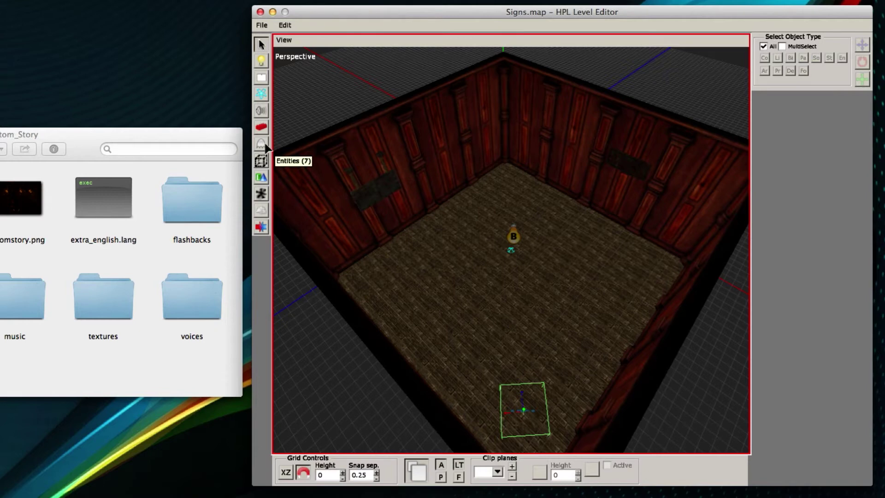
# Place an area of type Sign on the floor near the middle of the room.
pyautogui.click(262, 161)
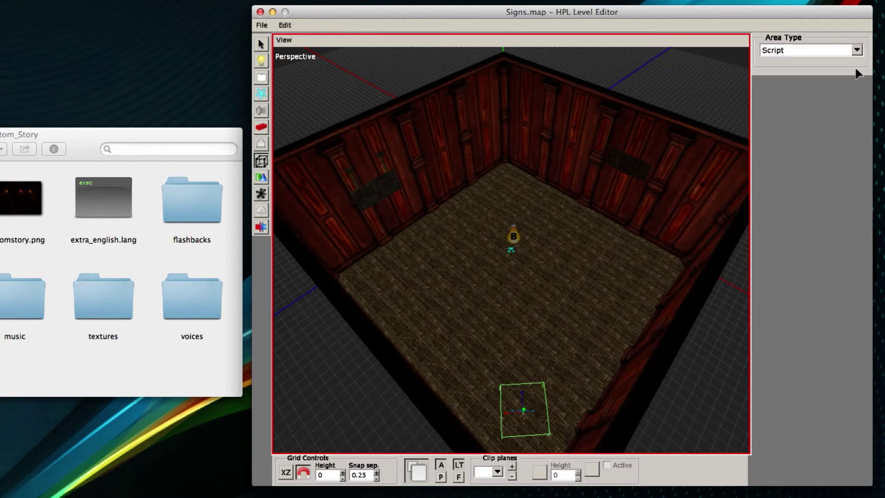
pyautogui.click(859, 51)
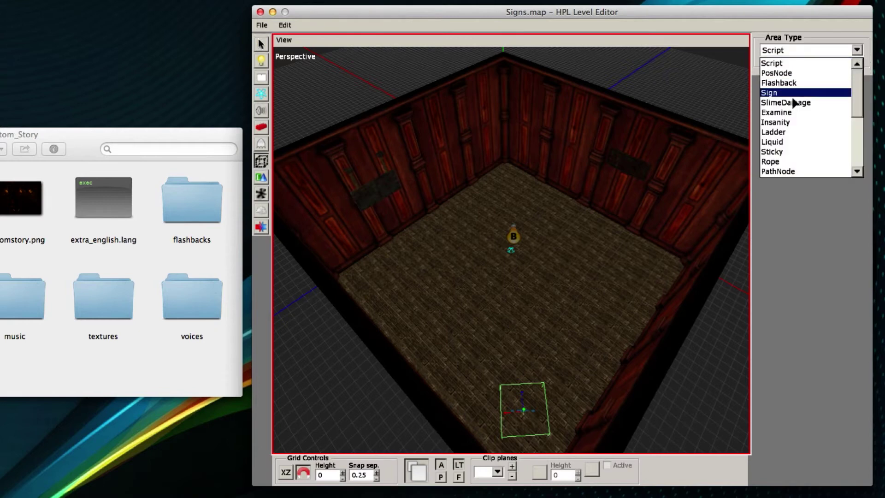
pyautogui.click(775, 93)
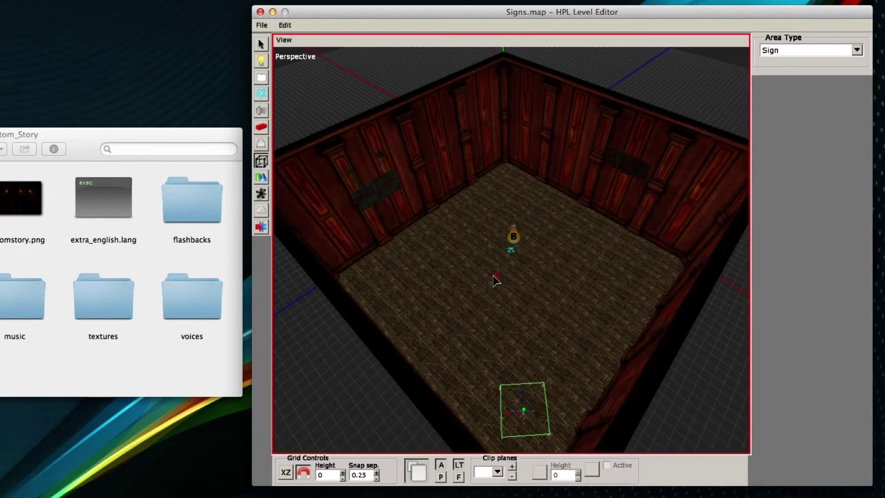
pyautogui.click(480, 276)
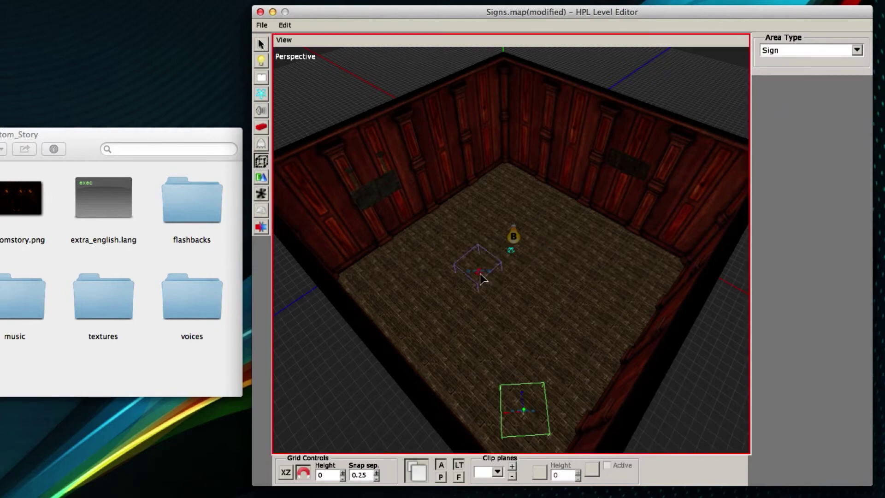
# Move the sign area onto the hanging cell block sign, at position X 1.75, Y 3.25, Z 6.
pyautogui.press('q')
pyautogui.keyDown('alt'); pyautogui.moveTo(482, 279); pyautogui.dragTo(499, 65); pyautogui.keyUp('alt')
pyautogui.scroll(-5, 526, 138)
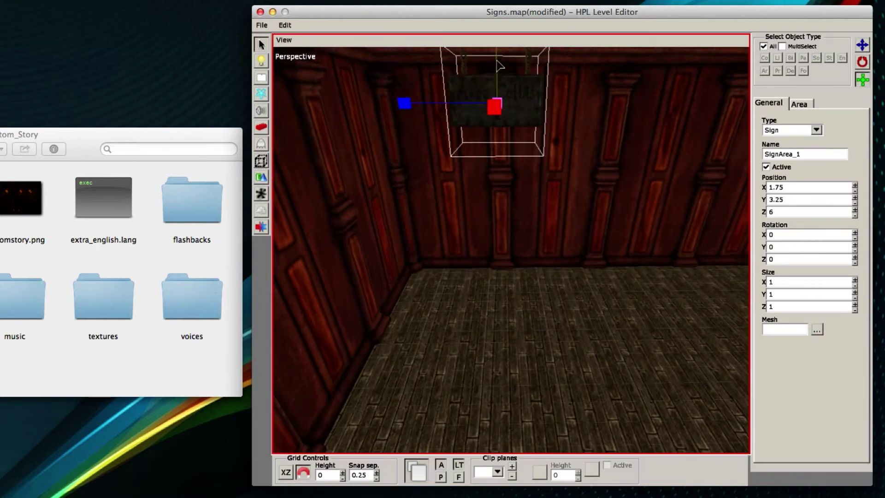
# Scale the sign area to fit around the hanging sign, with size X 0.75, Y 0.75, Z 1.25.
pyautogui.keyDown('alt'); pyautogui.moveTo(530, 102); pyautogui.dragTo(530, 127); pyautogui.keyUp('alt')
pyautogui.moveTo(506, 79)
pyautogui.keyDown('alt'); pyautogui.mouseDown()
pyautogui.moveTo(506, 109)
pyautogui.moveTo(504, 86)
pyautogui.mouseUp(); pyautogui.keyUp('alt')
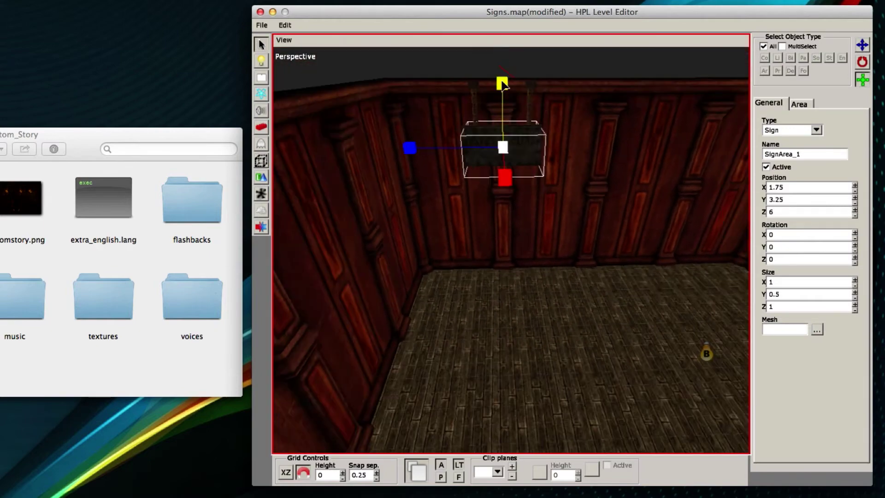
pyautogui.keyDown('alt'); pyautogui.moveTo(507, 182); pyautogui.dragTo(486, 200); pyautogui.keyUp('alt')
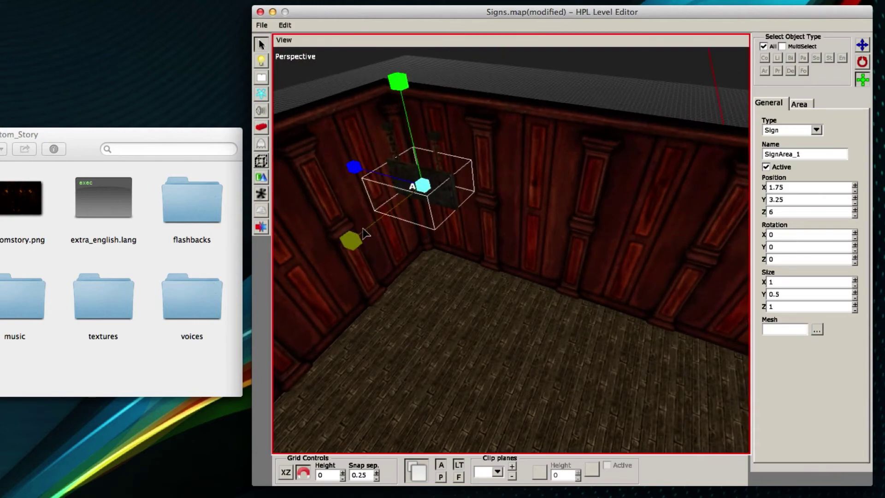
pyautogui.moveTo(358, 235); pyautogui.dragTo(461, 213)
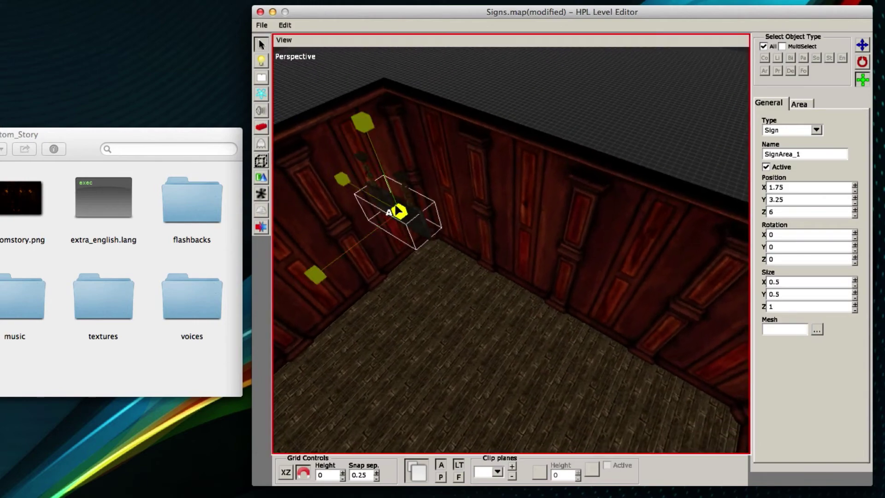
pyautogui.moveTo(386, 204); pyautogui.dragTo(405, 234)
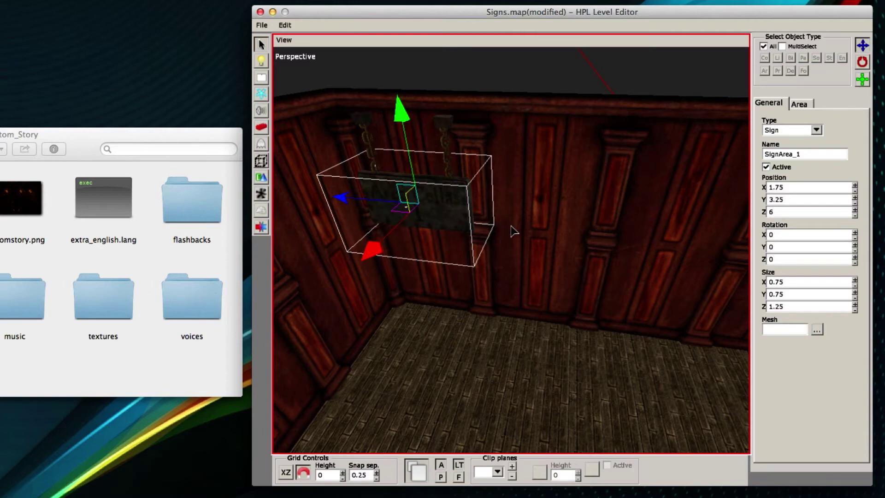
# Duplicate the sign area and move the copy to the sign on the adjacent wall, at position X 5, Y 3.25, Z 0.
pyautogui.keyDown('alt'); pyautogui.moveTo(547, 201); pyautogui.dragTo(635, 249); pyautogui.keyUp('alt')
pyautogui.keyDown('alt'); pyautogui.moveTo(586, 242); pyautogui.dragTo(609, 237); pyautogui.keyUp('alt')
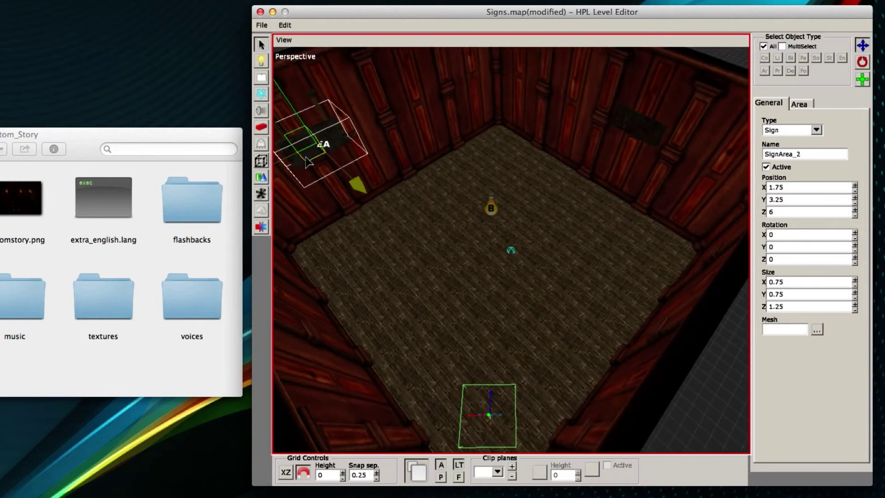
pyautogui.click(610, 171)
pyautogui.moveTo(613, 174); pyautogui.dragTo(561, 222)
# Scale the copied area to size X 1.5, Y 0.75, Z 0.5 and lower it to Y 2.25 around the wall sign.
pyautogui.press('s')
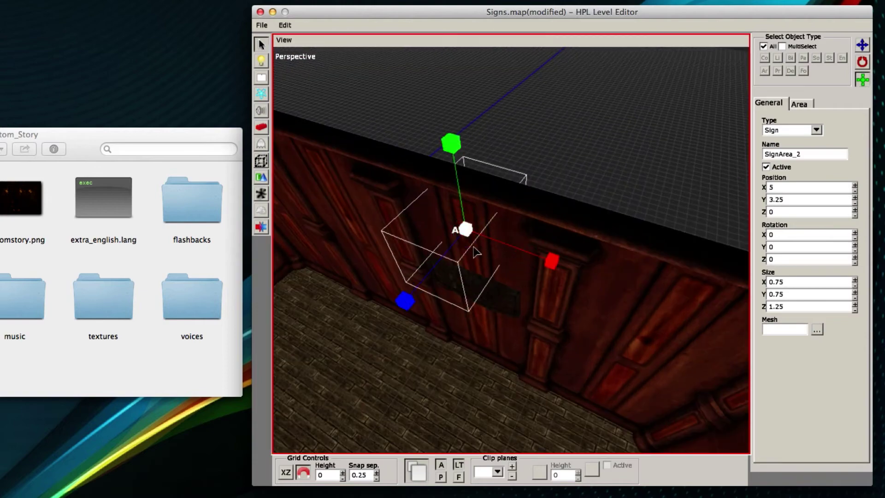
pyautogui.moveTo(432, 274); pyautogui.dragTo(445, 258)
pyautogui.moveTo(552, 260); pyautogui.dragTo(516, 220)
pyautogui.press('t')
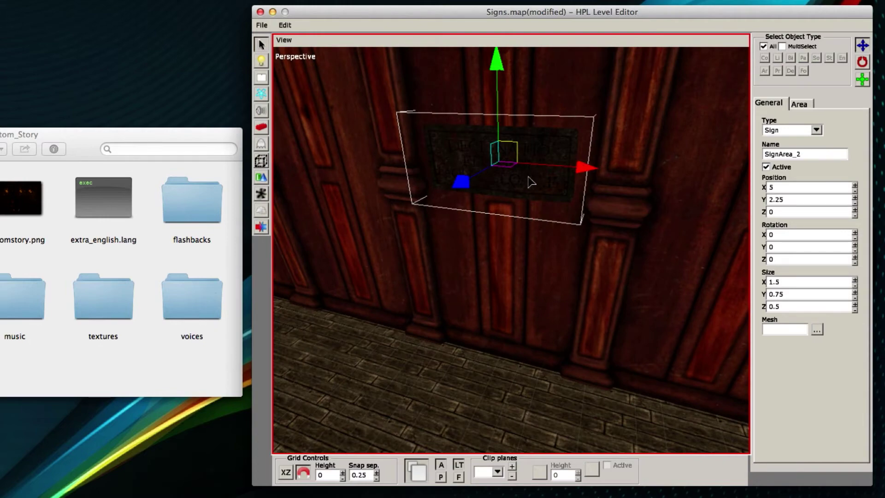
pyautogui.keyDown('alt'); pyautogui.moveTo(530, 182); pyautogui.dragTo(553, 273); pyautogui.keyUp('alt')
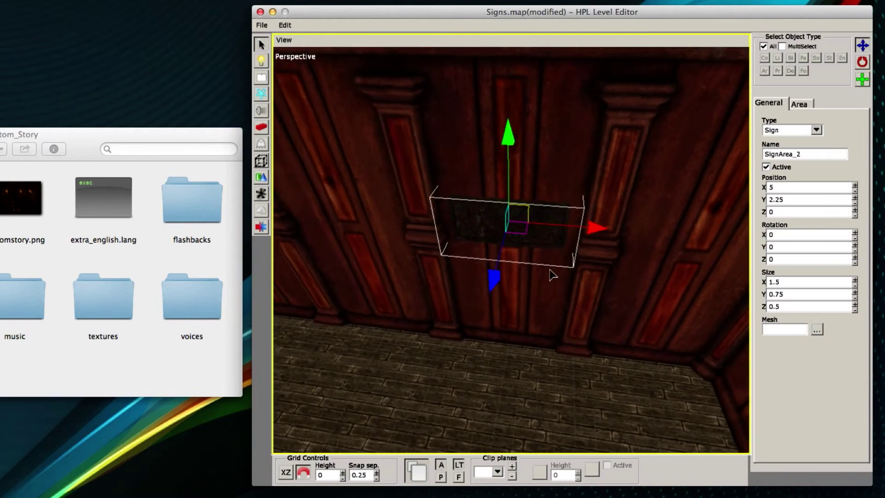
pyautogui.keyDown('alt'); pyautogui.moveTo(688, 144); pyautogui.dragTo(641, 182); pyautogui.keyUp('alt')
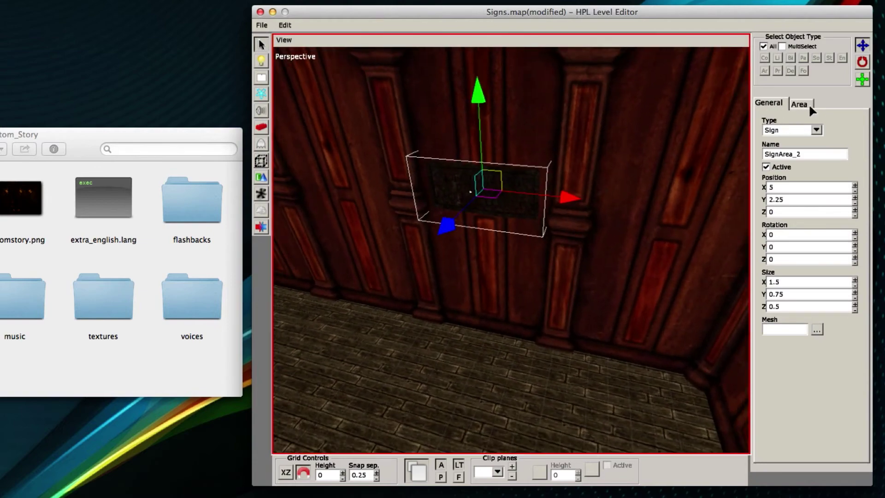
# Set the text category of SignArea_2 to Sign and its text entry to Sign1.
pyautogui.doubleClick(800, 155)
pyautogui.click(813, 153)
pyautogui.doubleClick(818, 153)
pyautogui.click(822, 152)
pyautogui.click(804, 104)
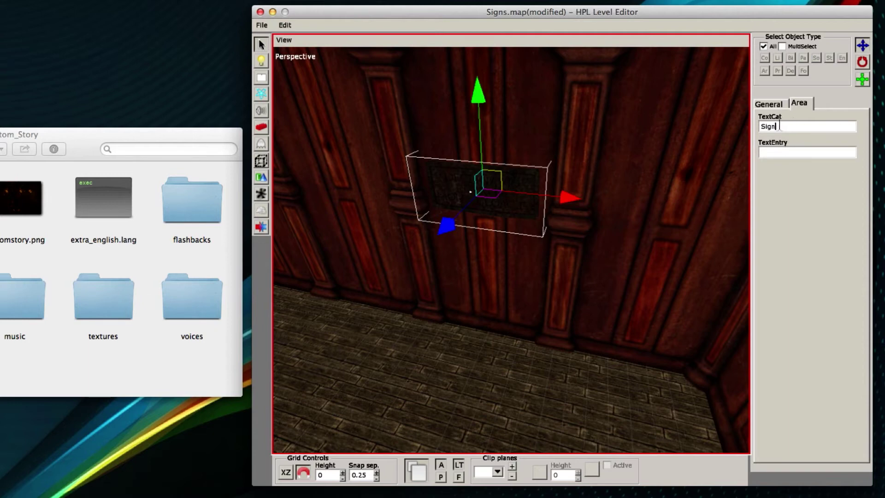
pyautogui.click(786, 153)
# Give the area around the hanging sign the text category Sign and the text entry Sign2.
pyautogui.keyDown('alt'); pyautogui.moveTo(474, 381); pyautogui.dragTo(492, 346); pyautogui.keyUp('alt')
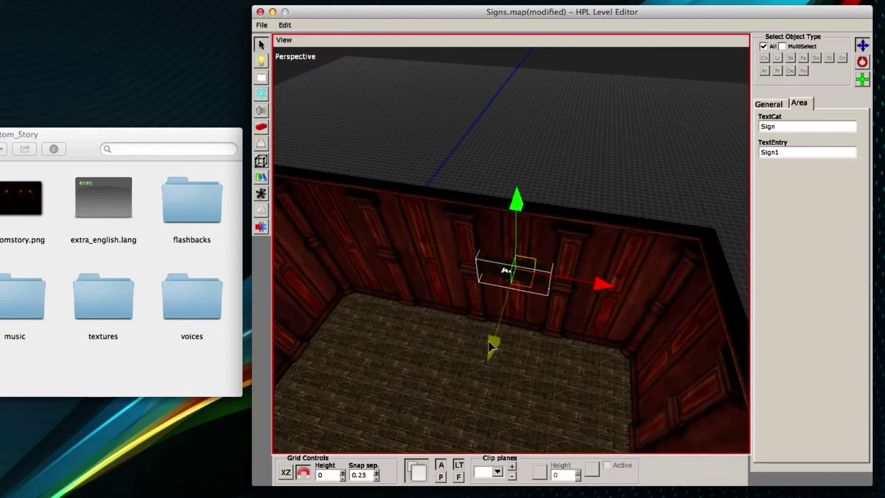
pyautogui.moveTo(480, 16); pyautogui.dragTo(493, 18)
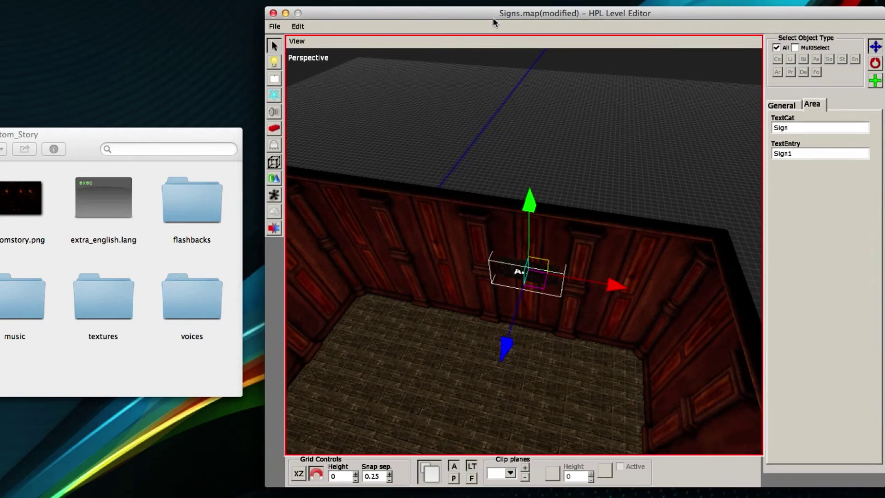
pyautogui.moveTo(533, 291)
pyautogui.keyDown('alt'); pyautogui.mouseDown()
pyautogui.moveTo(527, 320)
pyautogui.moveTo(533, 279)
pyautogui.mouseUp(); pyautogui.keyUp('alt')
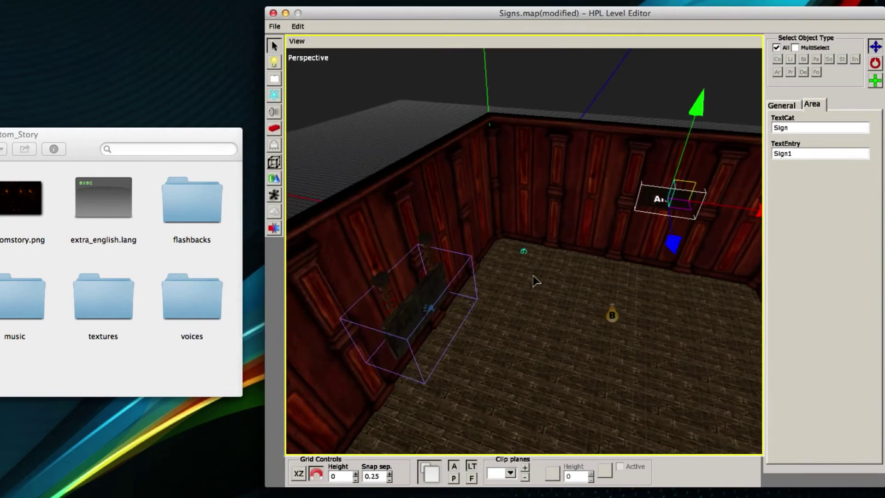
pyautogui.click(438, 308)
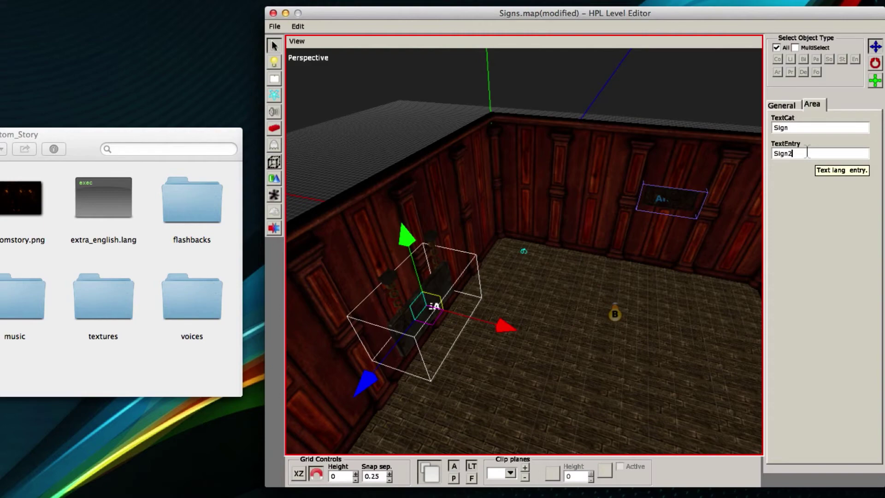
# Select the wall sign's area to check its text category and entry, and deselect it.
pyautogui.keyDown('alt'); pyautogui.moveTo(603, 233); pyautogui.dragTo(591, 273); pyautogui.keyUp('alt')
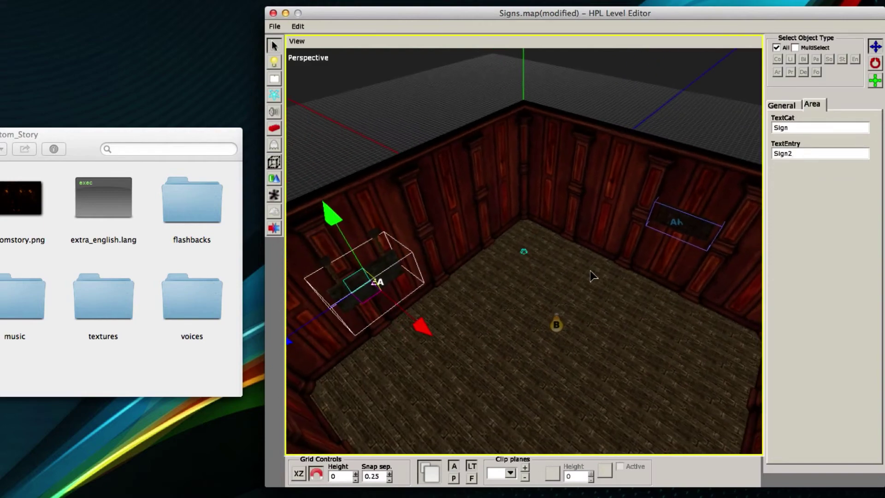
pyautogui.click(675, 223)
pyautogui.click(648, 103)
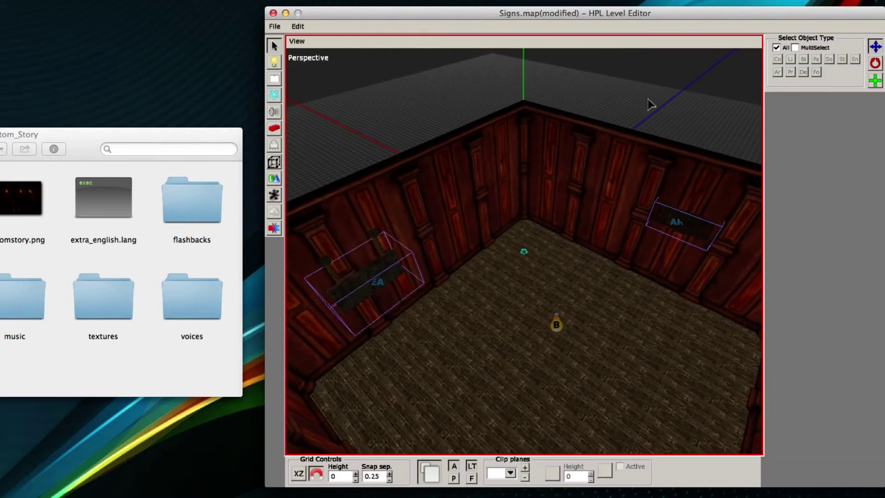
pyautogui.click(690, 223)
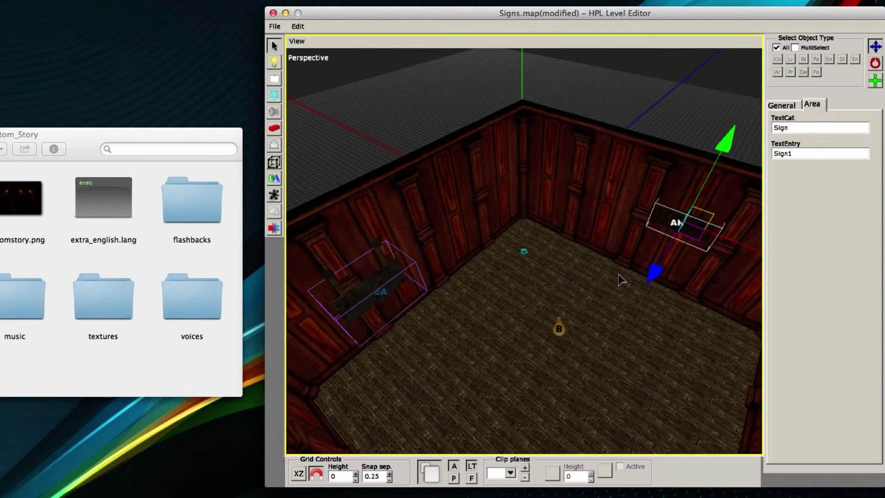
pyautogui.moveTo(624, 278)
pyautogui.keyDown('alt'); pyautogui.mouseDown()
pyautogui.moveTo(635, 321)
pyautogui.moveTo(604, 289)
pyautogui.moveTo(629, 302)
pyautogui.moveTo(651, 249)
pyautogui.moveTo(584, 322)
pyautogui.moveTo(618, 284)
pyautogui.mouseUp(); pyautogui.keyUp('alt')
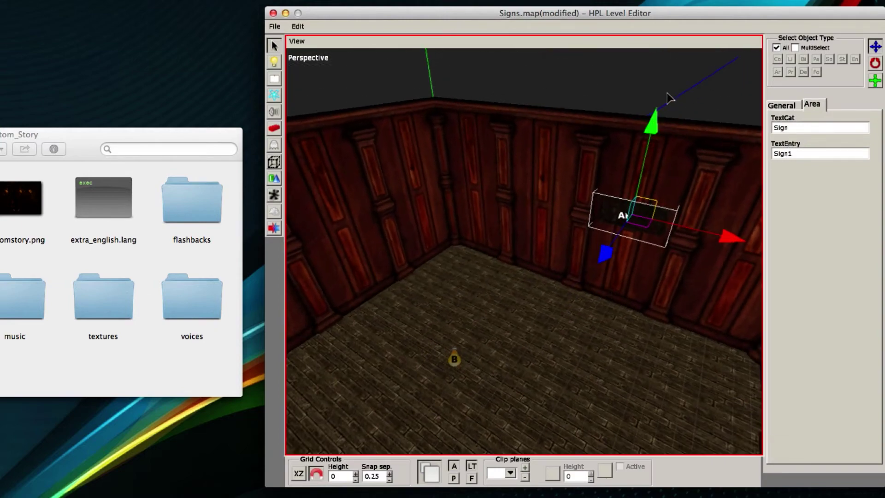
pyautogui.click(609, 245)
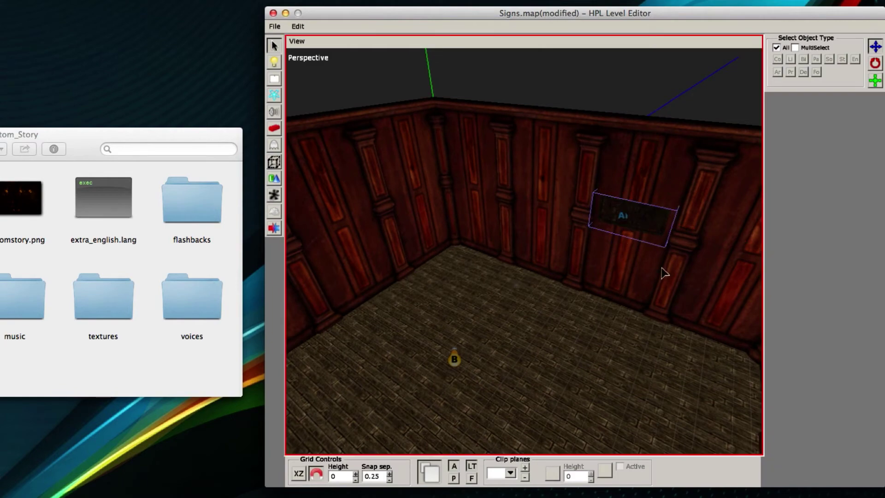
# Save the Signs.map level with both sign areas in place.
pyautogui.keyDown('alt'); pyautogui.moveTo(470, 287); pyautogui.dragTo(513, 306); pyautogui.keyUp('alt')
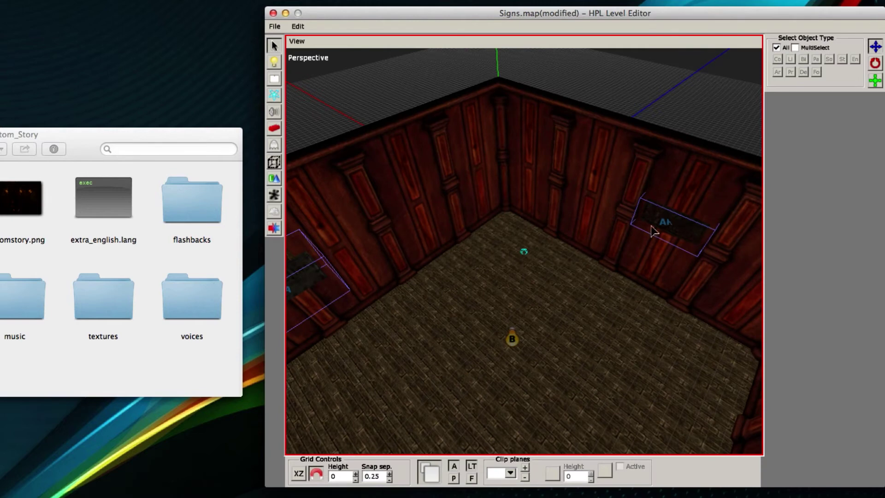
pyautogui.keyDown('alt'); pyautogui.moveTo(572, 268); pyautogui.dragTo(583, 266); pyautogui.keyUp('alt')
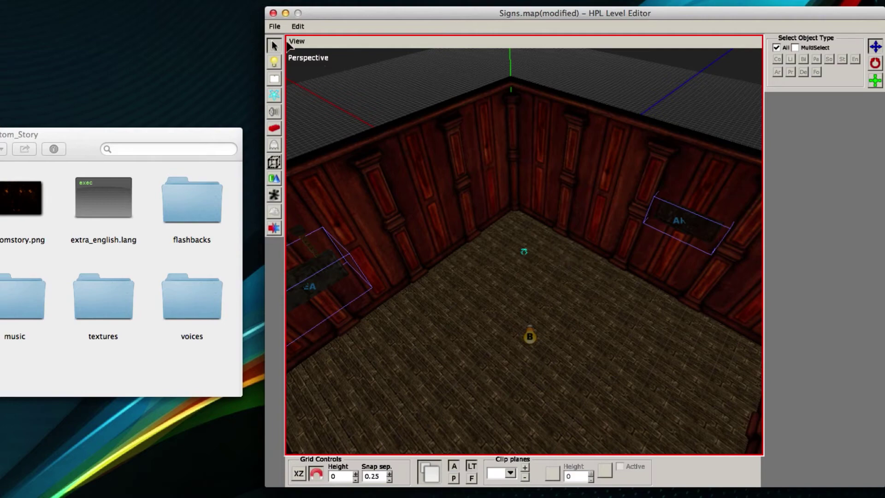
pyautogui.click(275, 26)
pyautogui.click(276, 66)
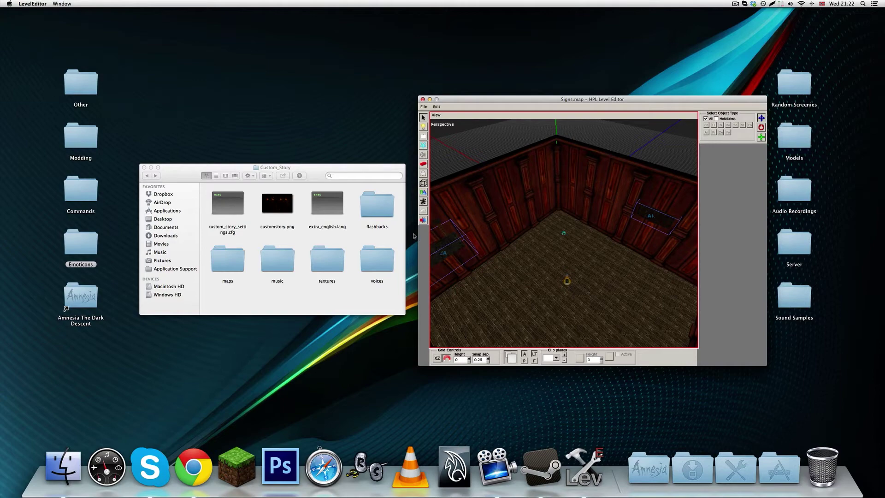
# Open extra_english.lang from the Custom_Story folder in TextEdit and enlarge its window.
pyautogui.click(333, 213)
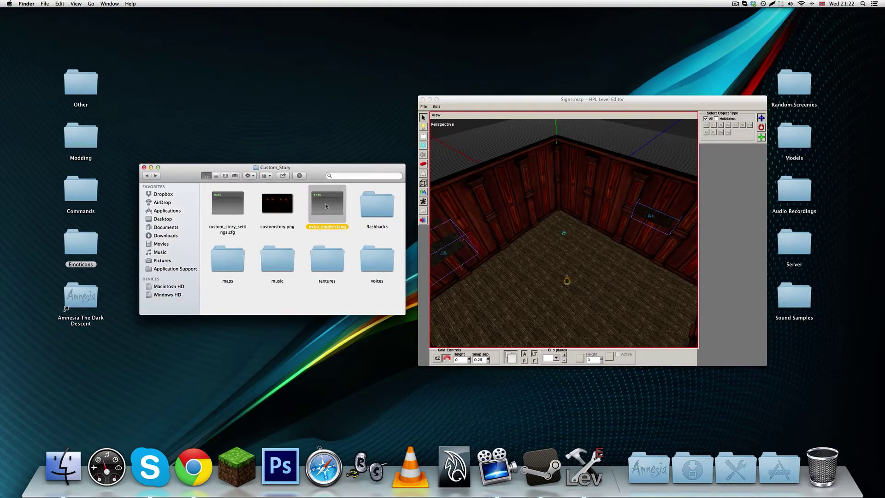
pyautogui.doubleClick(326, 206)
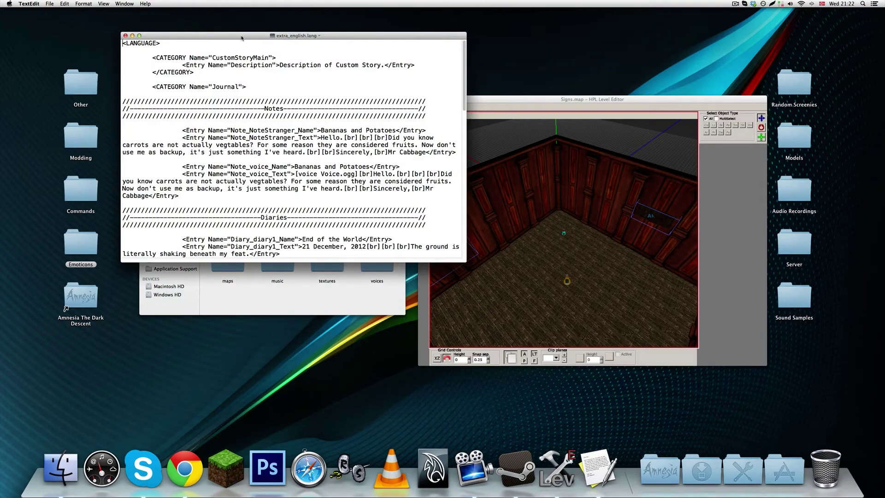
pyautogui.moveTo(242, 38); pyautogui.dragTo(16, 129)
pyautogui.moveTo(240, 352); pyautogui.dragTo(534, 435)
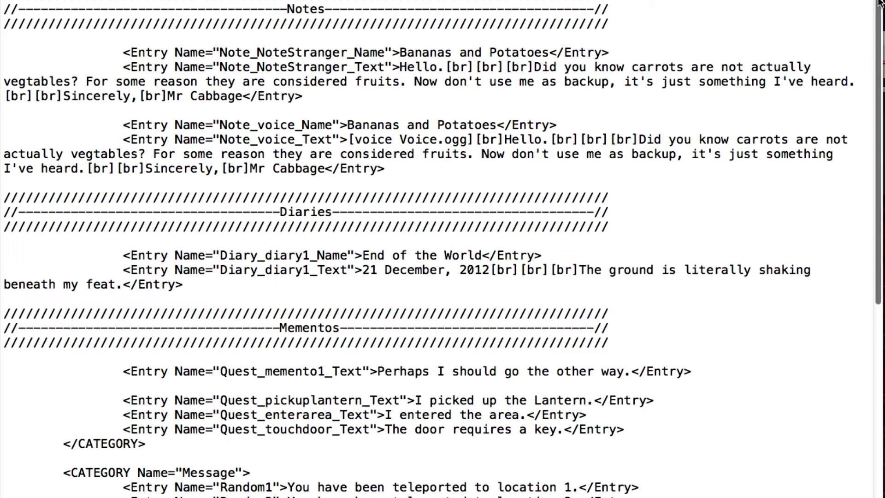
# Look through the language file to find the Signs section.
pyautogui.moveTo(880, 4); pyautogui.dragTo(814, 35)
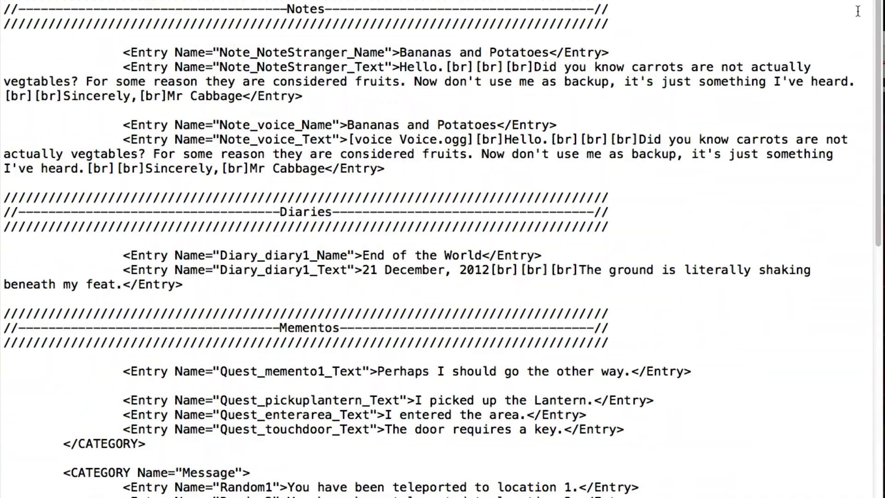
pyautogui.scroll(-20, 867, 11)
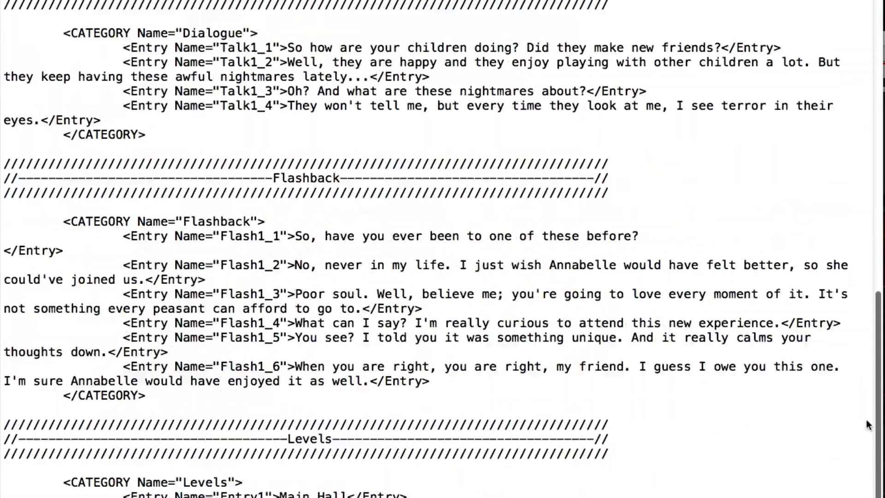
pyautogui.scroll(20, 878, 119)
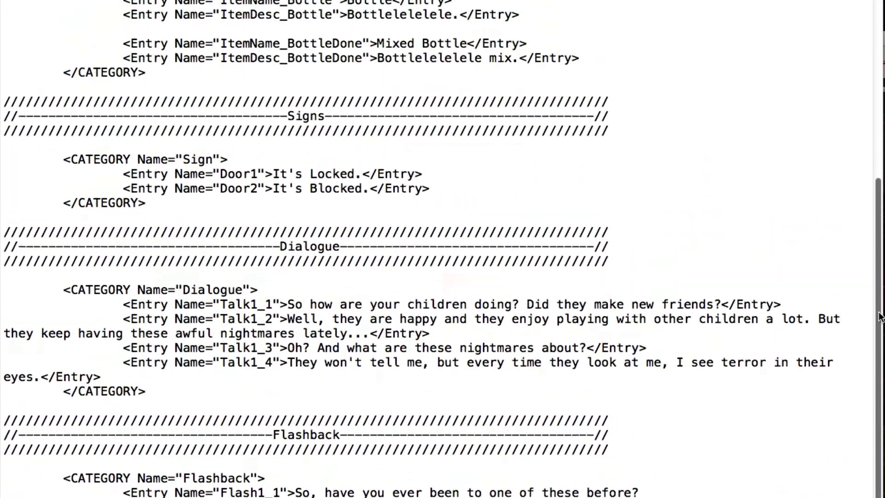
pyautogui.scroll(6, 877, 119)
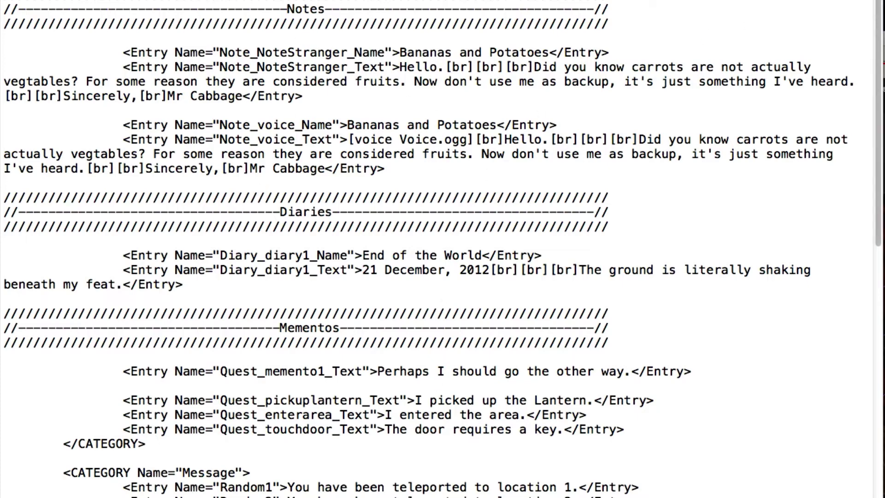
pyautogui.scroll(-7, 863, 86)
pyautogui.scroll(-6, 854, 186)
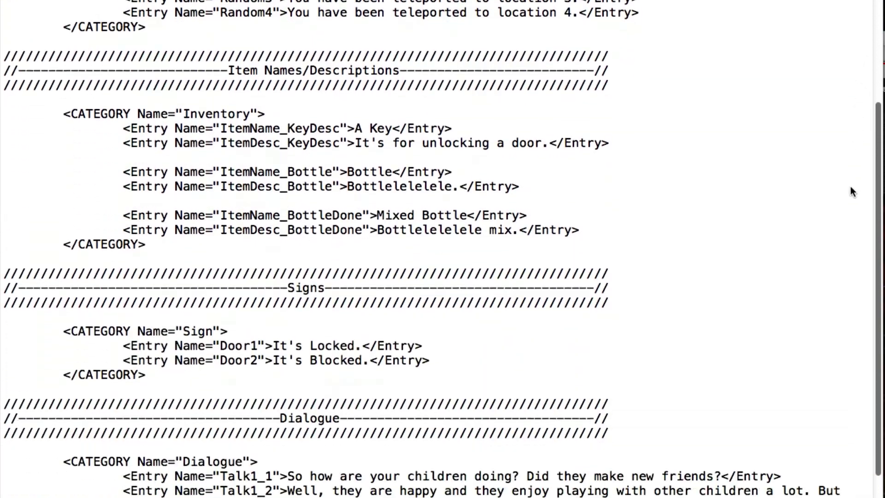
# Highlight the Sign category block, its name and the Signs comment header to examine how the section is built.
pyautogui.moveTo(150, 361); pyautogui.dragTo(1, 318)
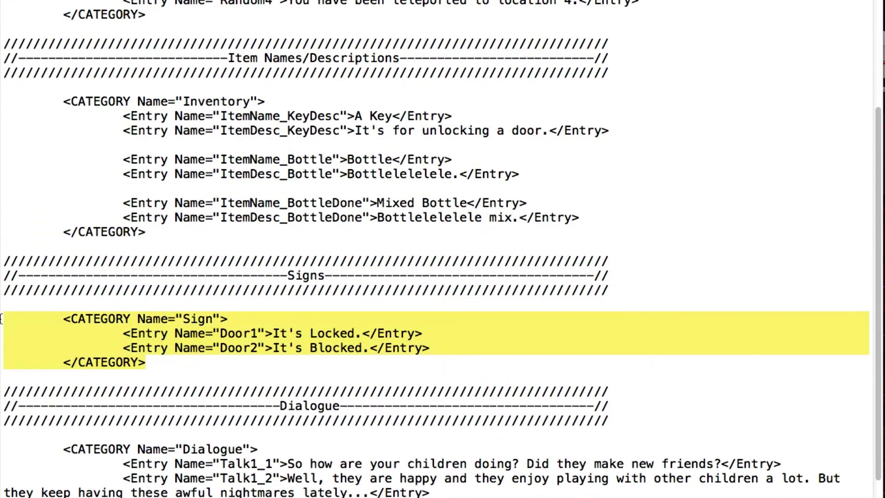
pyautogui.click(196, 364)
pyautogui.moveTo(145, 362); pyautogui.dragTo(91, 306)
pyautogui.press('Left')
pyautogui.doubleClick(199, 321)
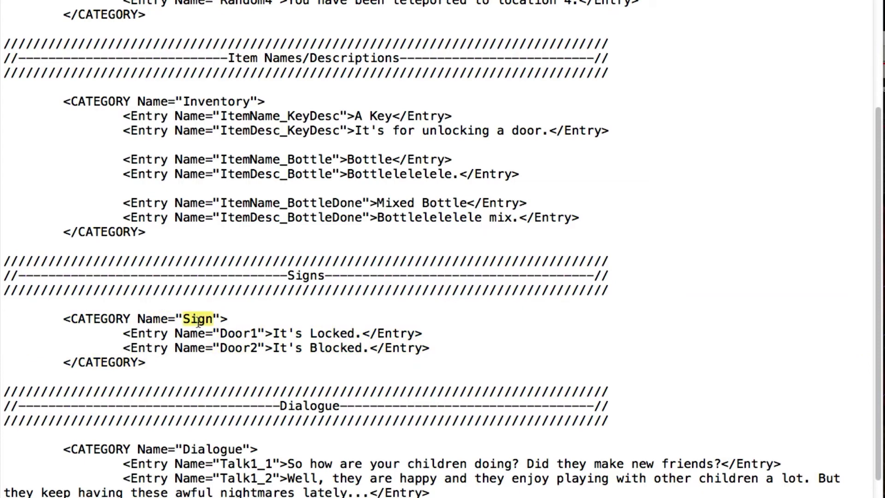
pyautogui.moveTo(4, 257); pyautogui.dragTo(621, 284)
pyautogui.click(621, 285)
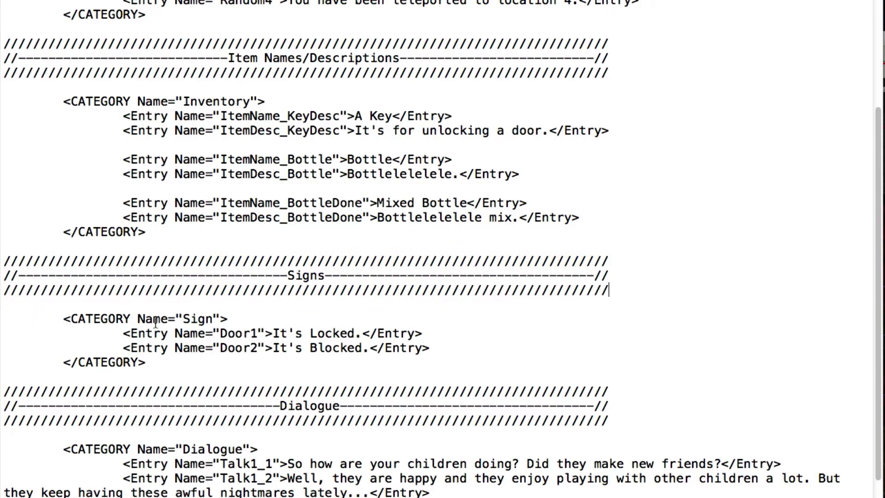
# Examine the opening LANGUAGE tag at the start of the language file.
pyautogui.scroll(15, 868, 415)
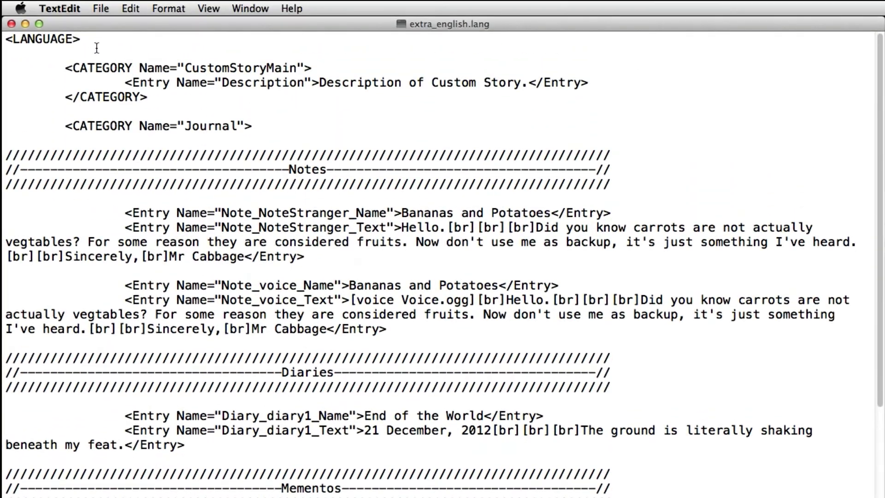
pyautogui.moveTo(86, 39); pyautogui.dragTo(118, 41)
pyautogui.click(5, 40)
pyautogui.click(122, 42)
# Return to the Signs section and examine the Sign category's opening and closing tags.
pyautogui.moveTo(881, 230); pyautogui.dragTo(853, 454)
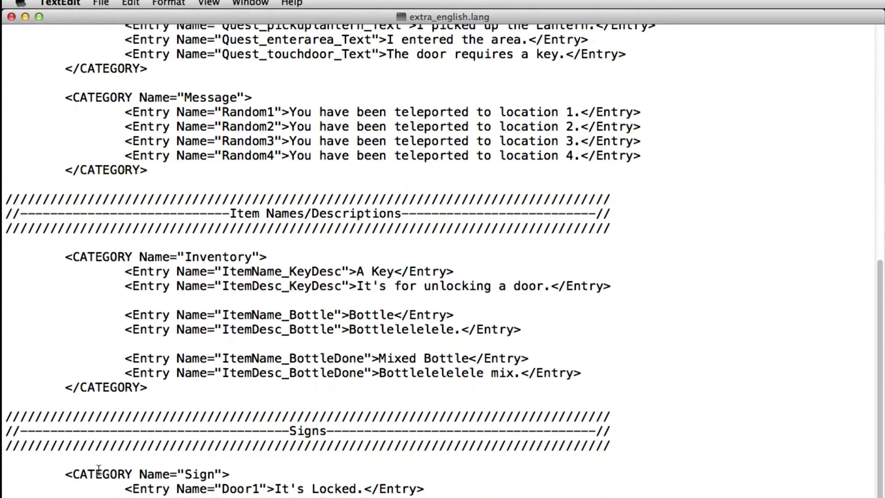
pyautogui.moveTo(65, 474); pyautogui.dragTo(173, 474)
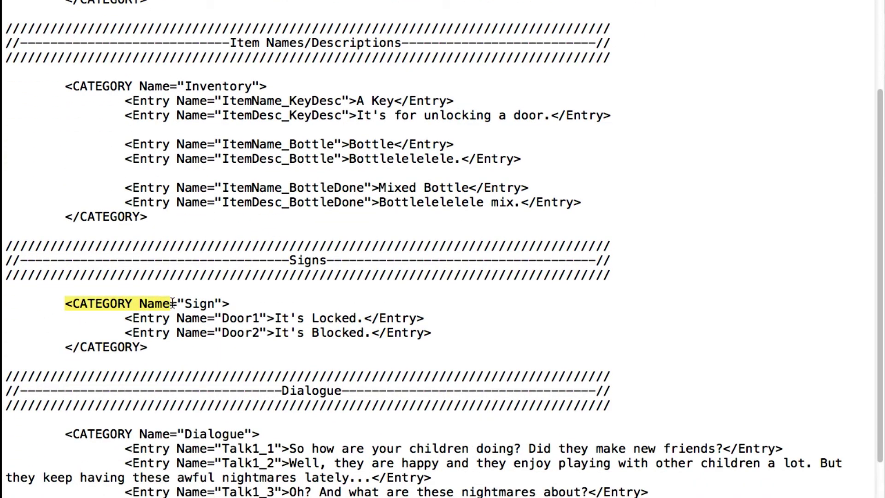
pyautogui.moveTo(173, 304); pyautogui.dragTo(232, 304)
pyautogui.click(233, 304)
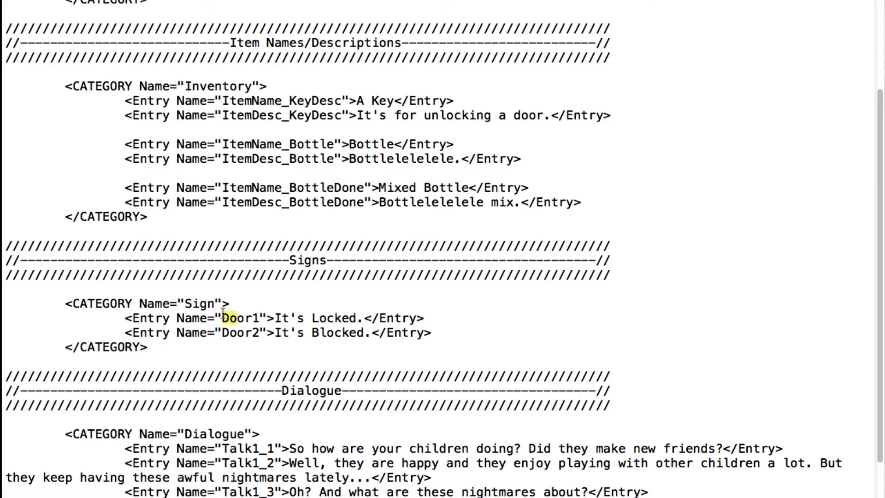
pyautogui.click(224, 304)
pyautogui.moveTo(232, 303); pyautogui.dragTo(92, 303)
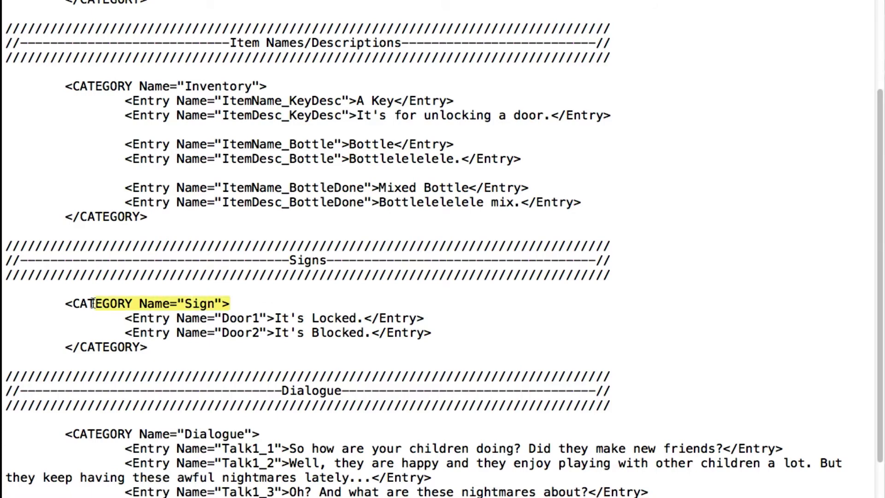
pyautogui.click(94, 304)
pyautogui.moveTo(148, 347)
pyautogui.mouseDown()
pyautogui.moveTo(65, 347)
pyautogui.moveTo(148, 347)
pyautogui.mouseUp()
pyautogui.click(147, 348)
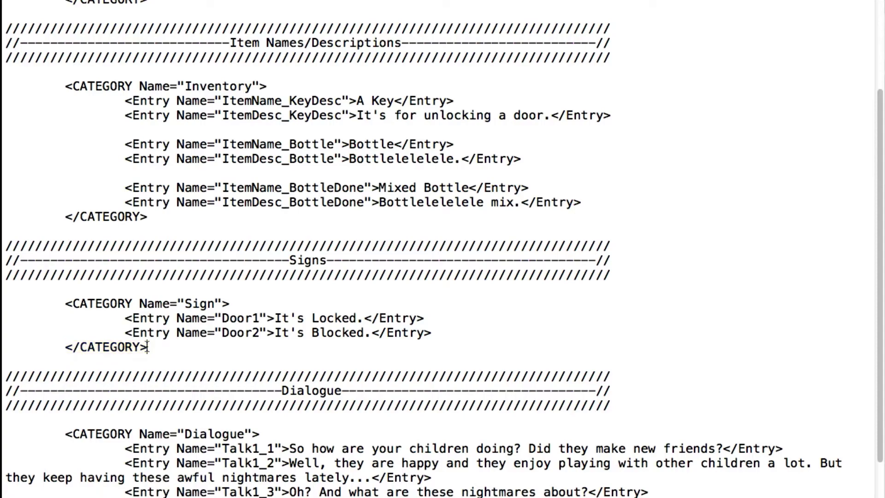
# Delete the Door2 entry line from the Sign category.
pyautogui.click(72, 365)
pyautogui.moveTo(878, 318)
pyautogui.mouseDown()
pyautogui.moveTo(879, 489)
pyautogui.moveTo(880, 304)
pyautogui.mouseUp()
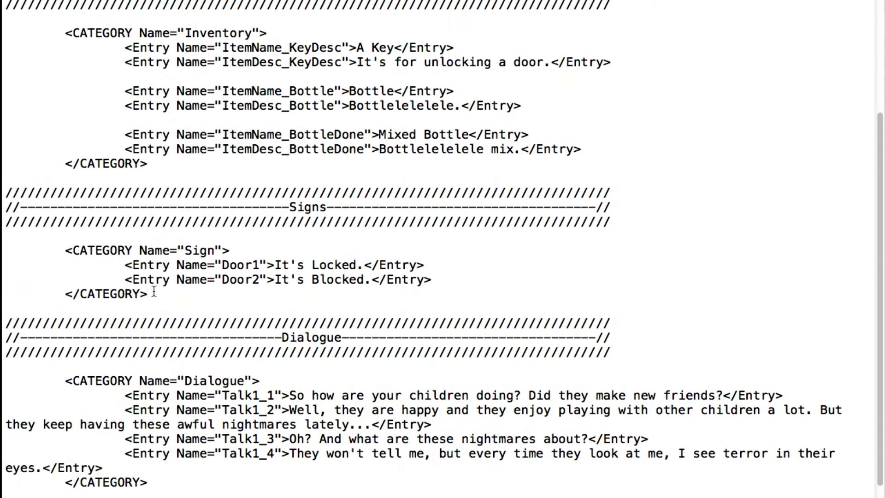
pyautogui.click(109, 268)
pyautogui.moveTo(124, 266)
pyautogui.mouseDown()
pyautogui.moveTo(474, 252)
pyautogui.moveTo(374, 280)
pyautogui.moveTo(3, 272)
pyautogui.moveTo(124, 280)
pyautogui.mouseUp()
pyautogui.click(437, 267)
pyautogui.press('BackSpace')
pyautogui.press('BackSpace')
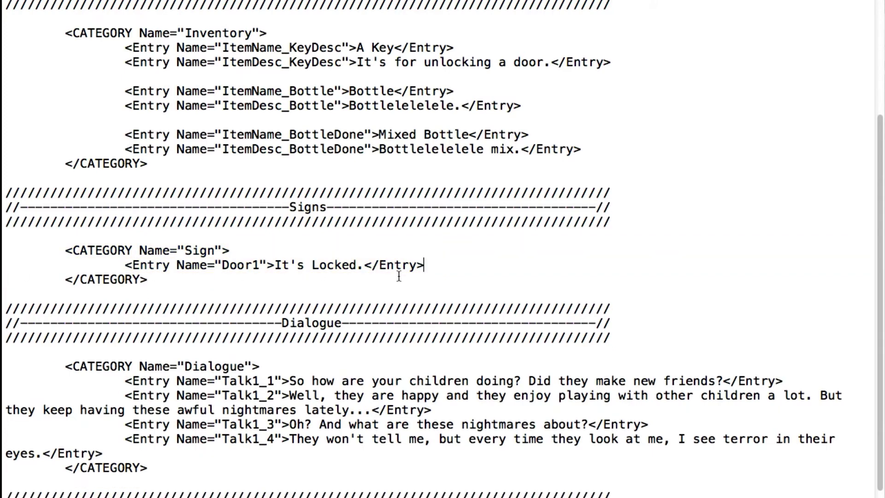
# Duplicate the Door1 entry onto a new line directly below it inside the Sign category.
pyautogui.moveTo(422, 266); pyautogui.dragTo(3, 265)
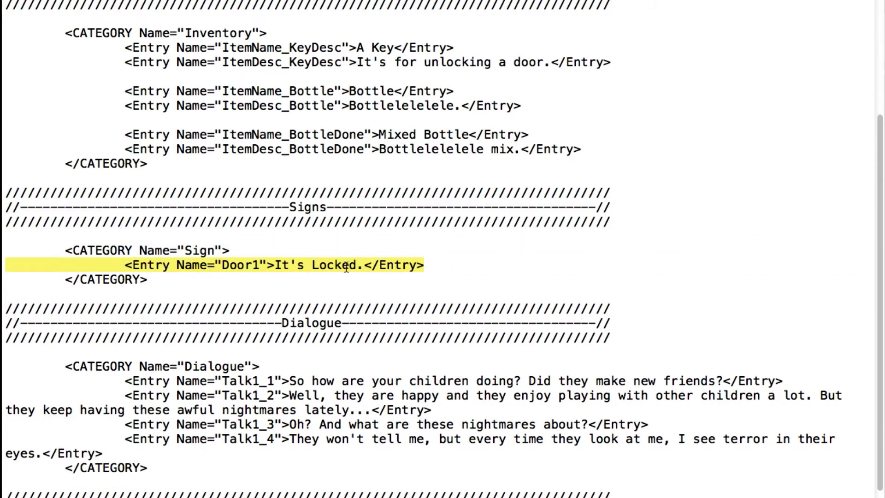
pyautogui.press('super+c')
pyautogui.click(452, 259)
pyautogui.press('Return')
pyautogui.press('super+v')
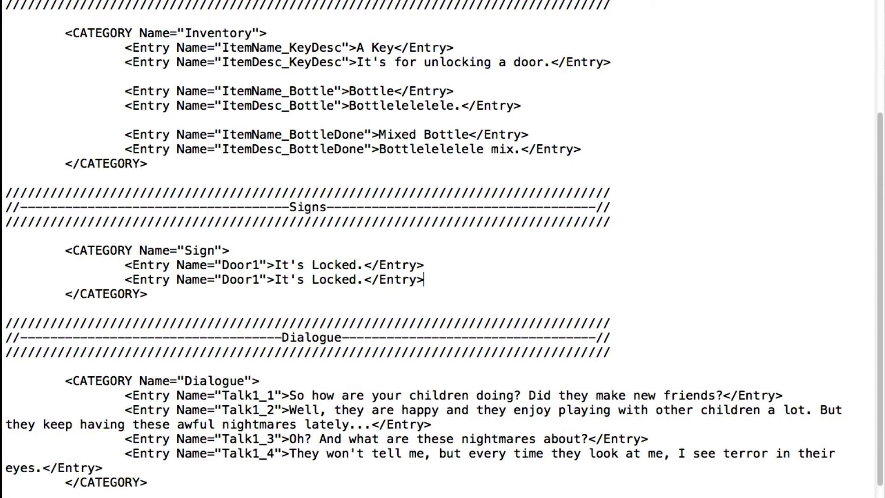
# Highlight the duplicated entry, the Entry Name attribute and the Sign category name to examine how an entry is built.
pyautogui.moveTo(429, 280); pyautogui.dragTo(28, 276)
pyautogui.click(237, 280)
pyautogui.moveTo(429, 279); pyautogui.dragTo(117, 277)
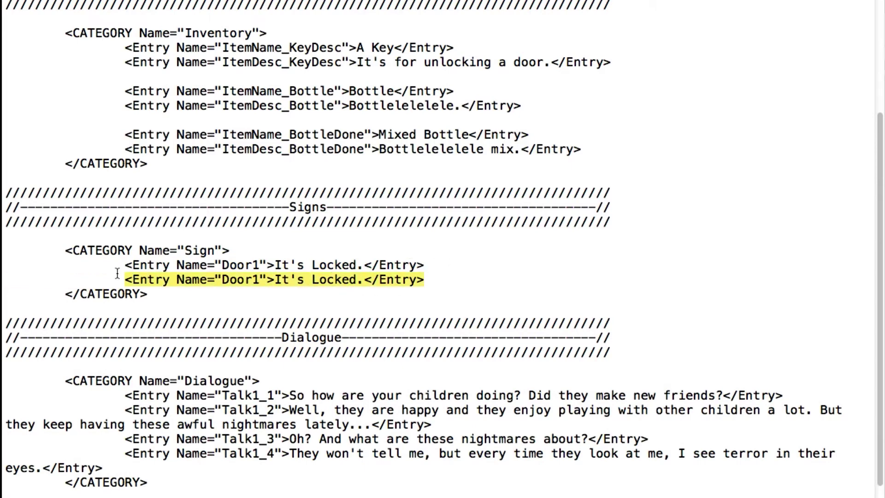
pyautogui.click(184, 274)
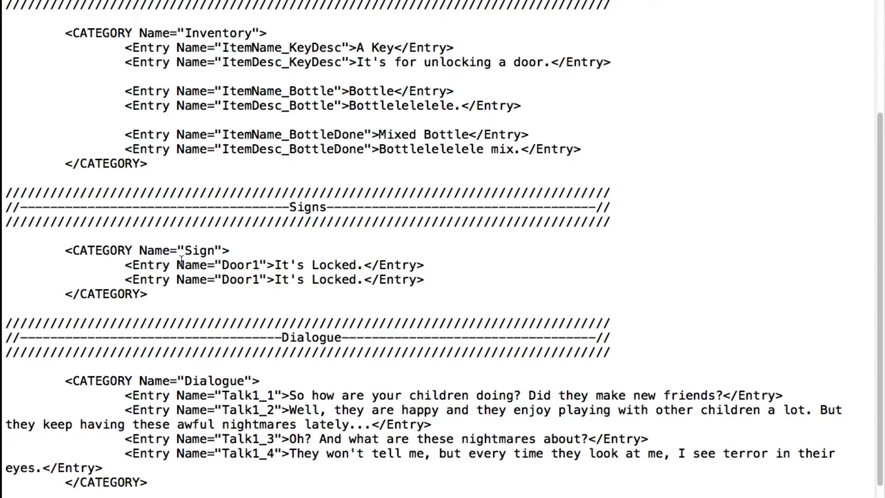
pyautogui.moveTo(126, 265); pyautogui.dragTo(206, 265)
pyautogui.doubleClick(233, 265)
pyautogui.doubleClick(194, 250)
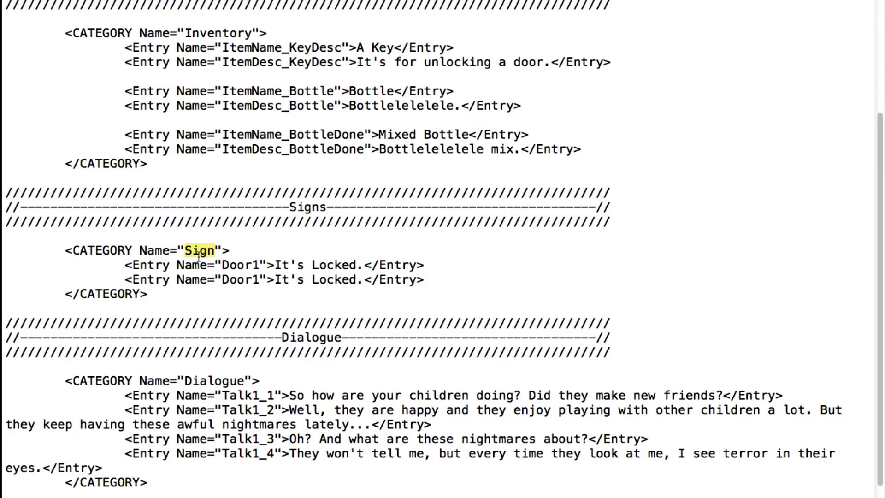
# Switch to the HPL Level Editor and check the TextCat and TextEntry values of the left wall's sign area.
pyautogui.press('super+Tab')
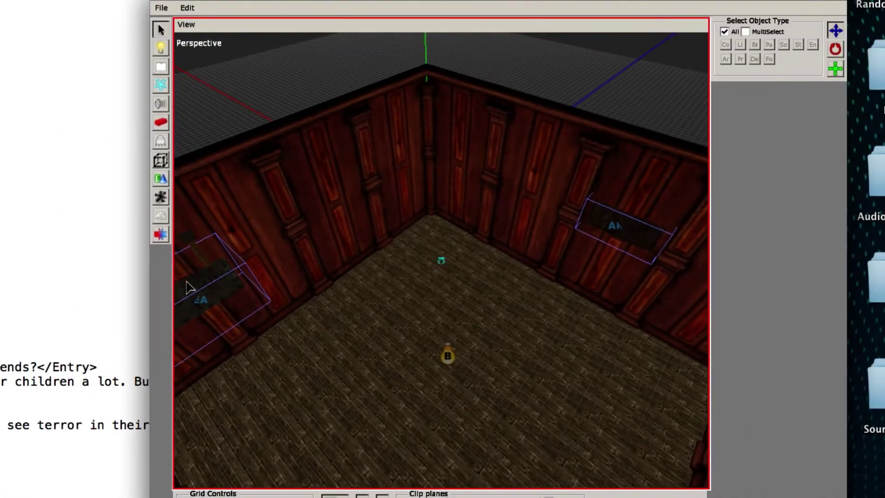
pyautogui.click(202, 302)
pyautogui.doubleClick(752, 121)
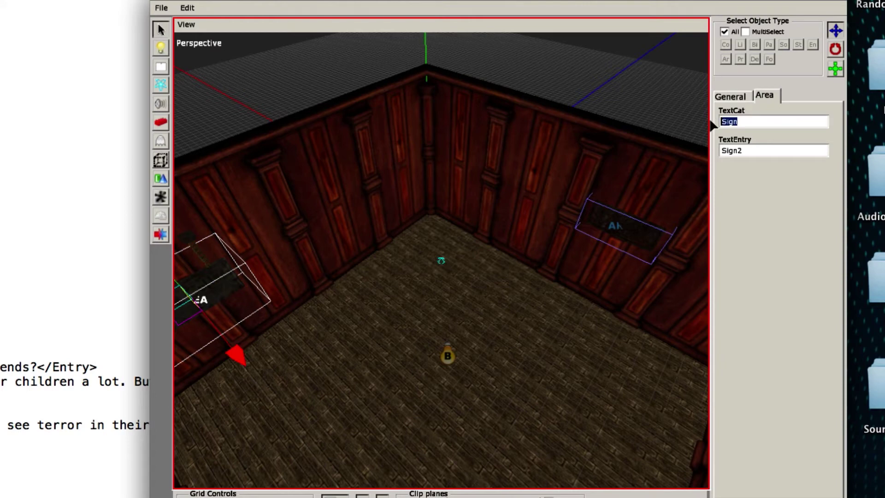
pyautogui.doubleClick(763, 149)
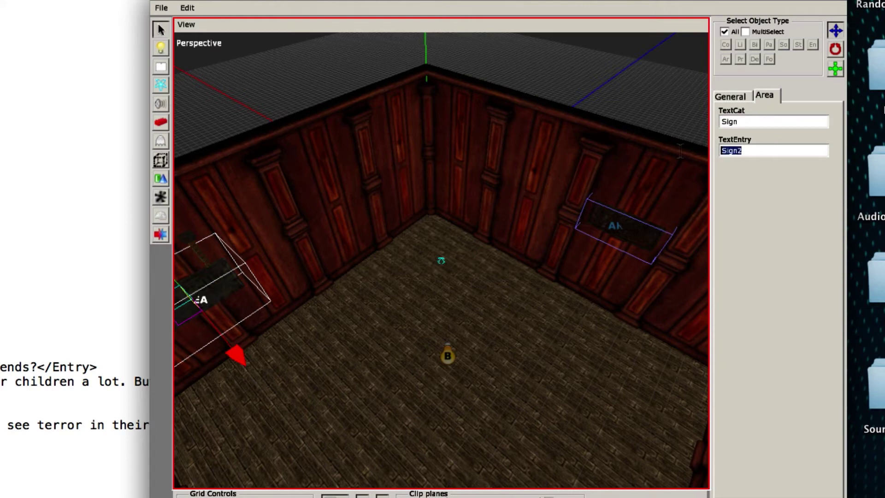
pyautogui.click(756, 150)
pyautogui.moveTo(757, 150); pyautogui.dragTo(696, 145)
pyautogui.click(784, 149)
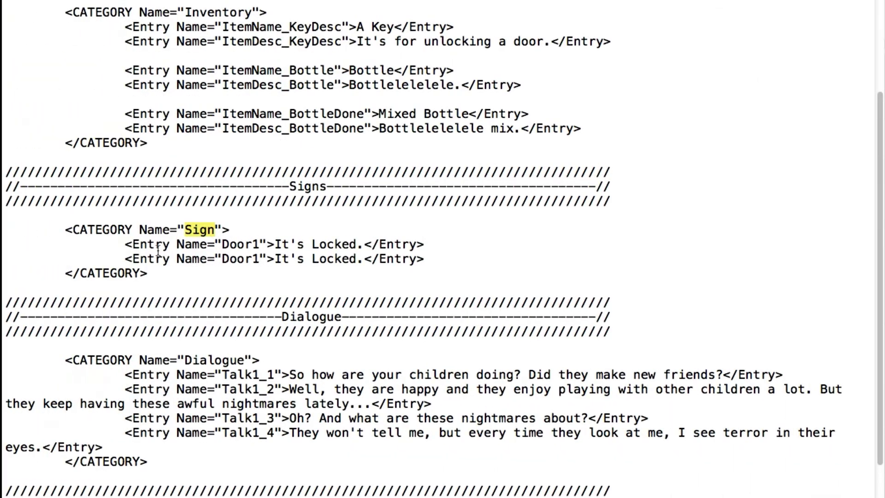
# Back in the language file, rename the Sign category's two entries to Sign1 and Sign2.
pyautogui.moveTo(195, 244); pyautogui.dragTo(234, 244)
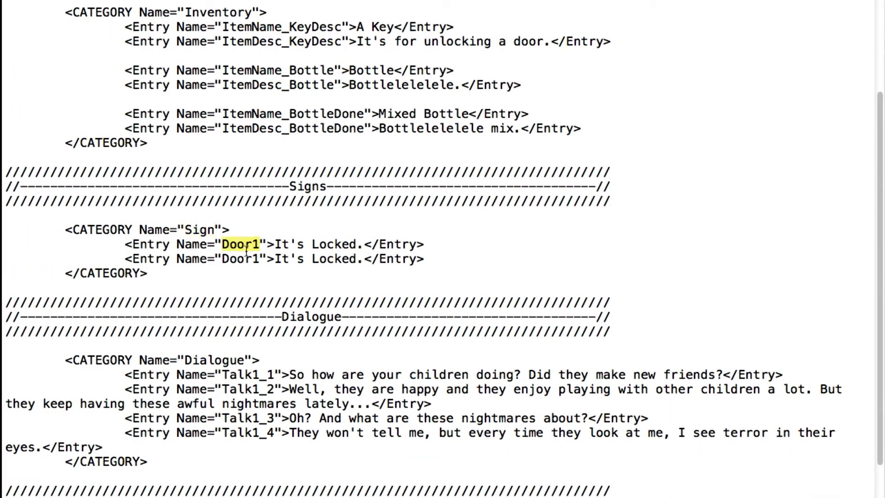
pyautogui.write('Sign1')
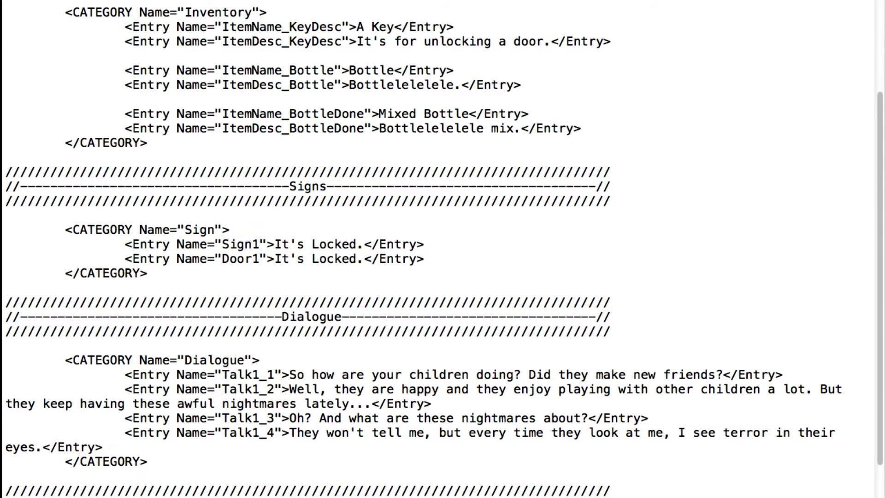
pyautogui.moveTo(222, 258); pyautogui.dragTo(260, 259)
pyautogui.write('Sign')
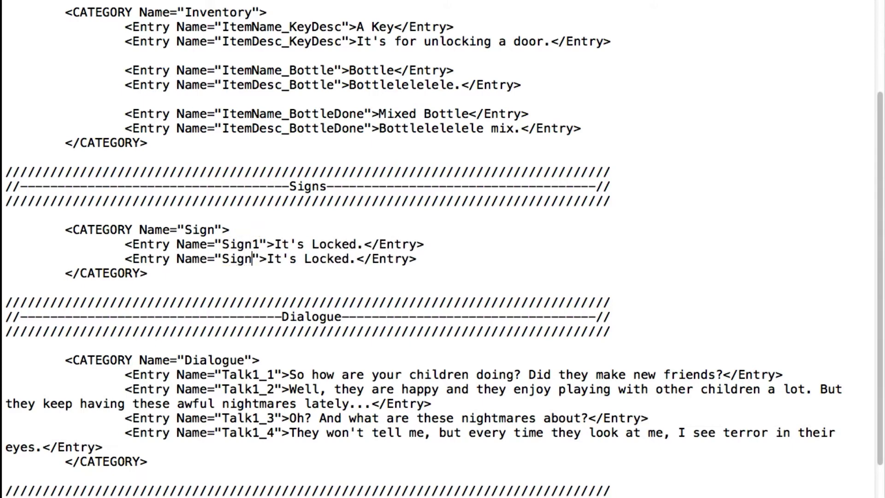
pyautogui.write('2')
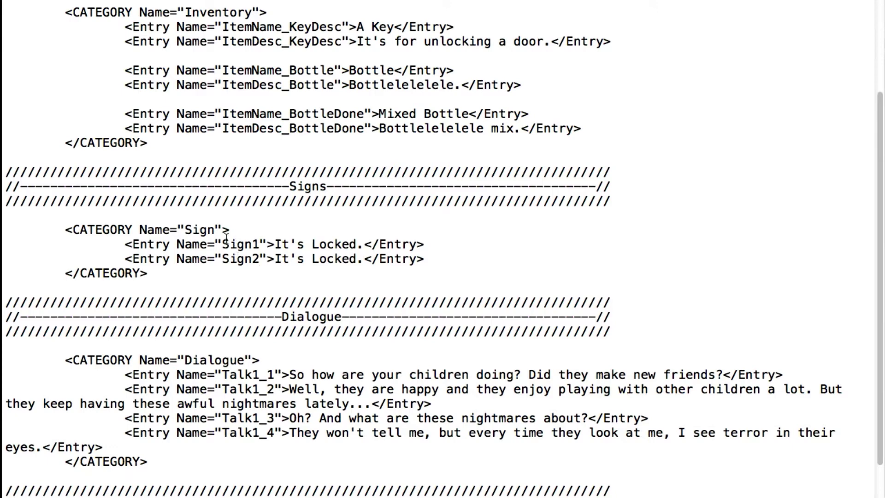
# Highlight the Sign category name, the Sign1 entry name and its text to examine how they relate.
pyautogui.doubleClick(190, 230)
pyautogui.doubleClick(233, 244)
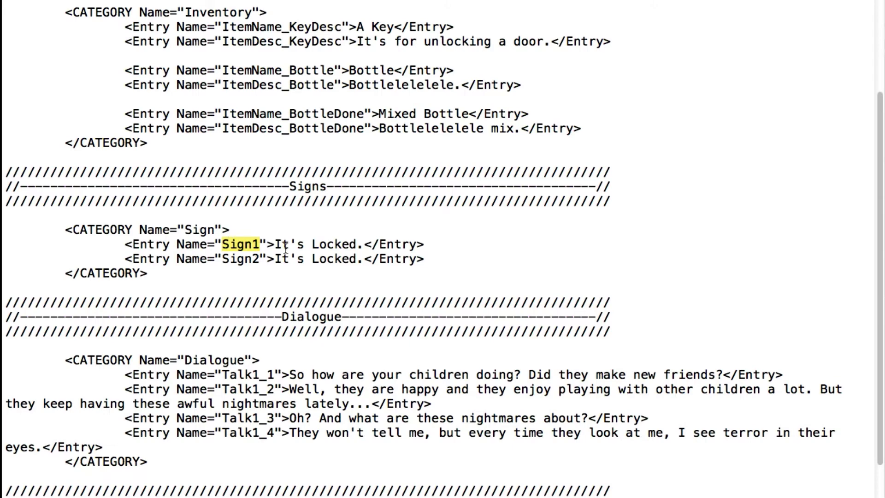
pyautogui.moveTo(276, 244); pyautogui.dragTo(364, 246)
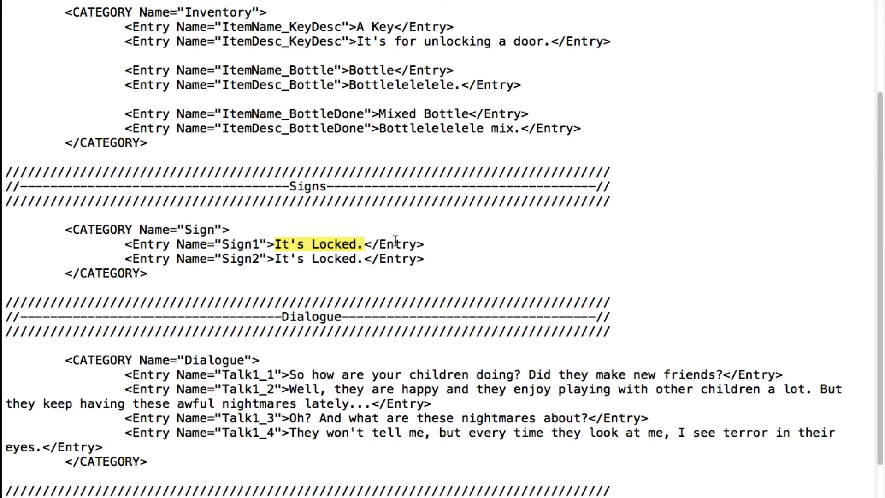
# Delete the Sign category's closing tag and undo the deletion.
pyautogui.tripleClick(152, 274)
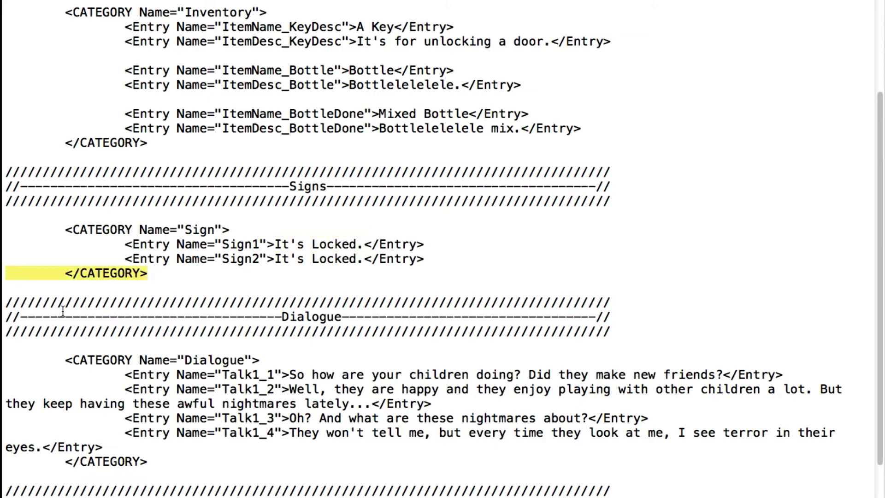
pyautogui.press('BackSpace')
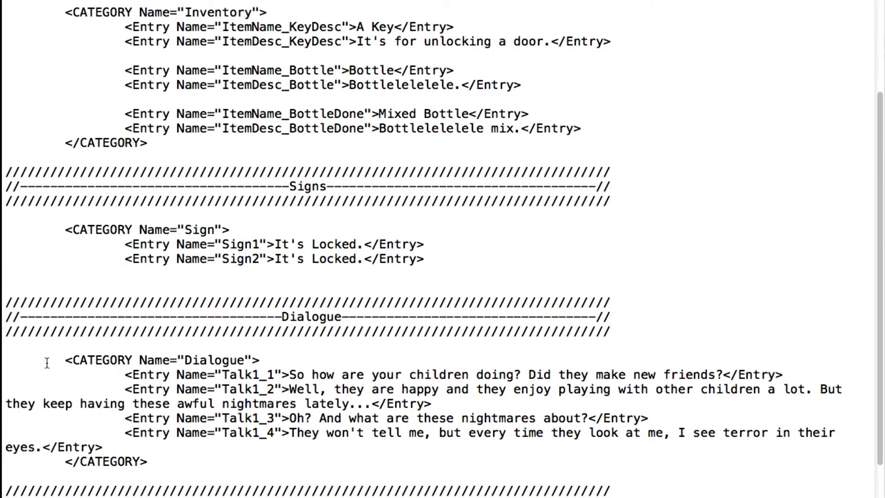
pyautogui.press('super+z')
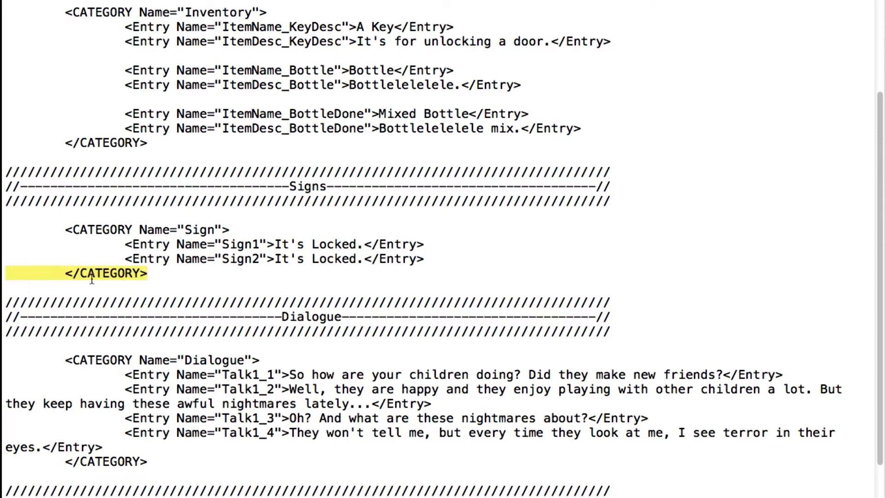
pyautogui.click(151, 272)
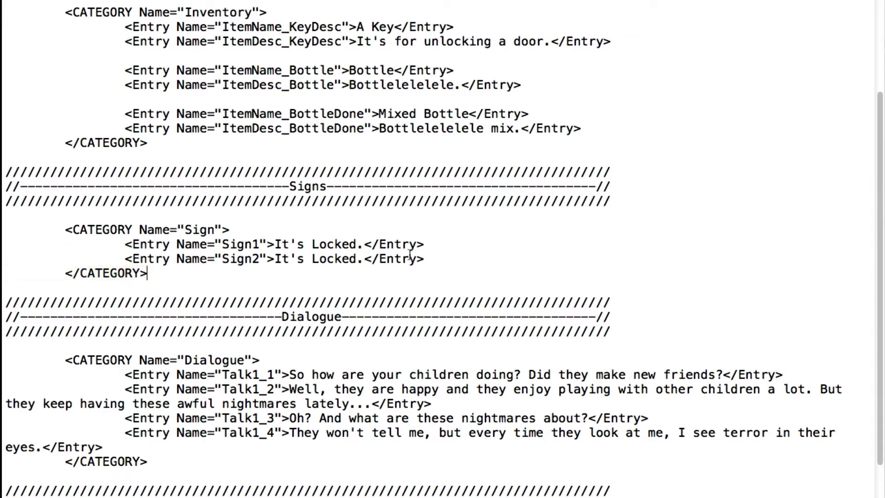
# Highlight the closing Entry tag of the Sign1 line to examine how an entry has to end.
pyautogui.moveTo(446, 245); pyautogui.dragTo(373, 249)
pyautogui.click(372, 248)
pyautogui.moveTo(439, 245); pyautogui.dragTo(367, 246)
pyautogui.click(367, 246)
pyautogui.moveTo(451, 246); pyautogui.dragTo(366, 246)
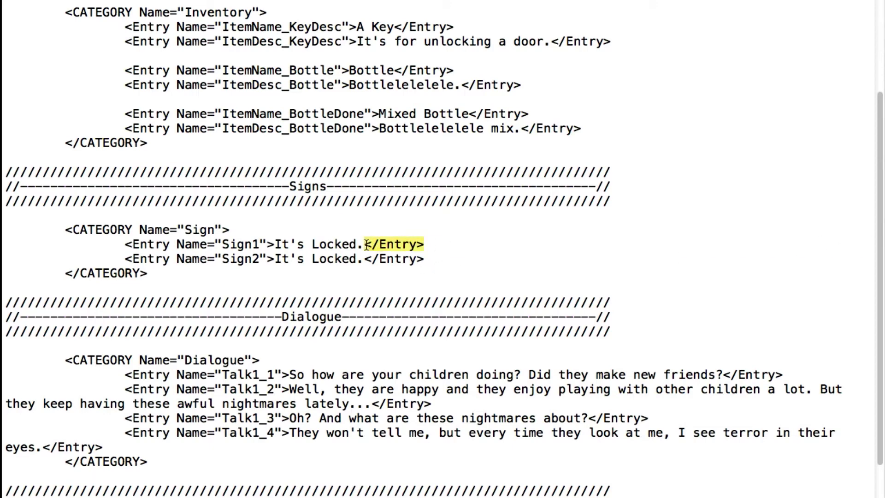
pyautogui.press('Left')
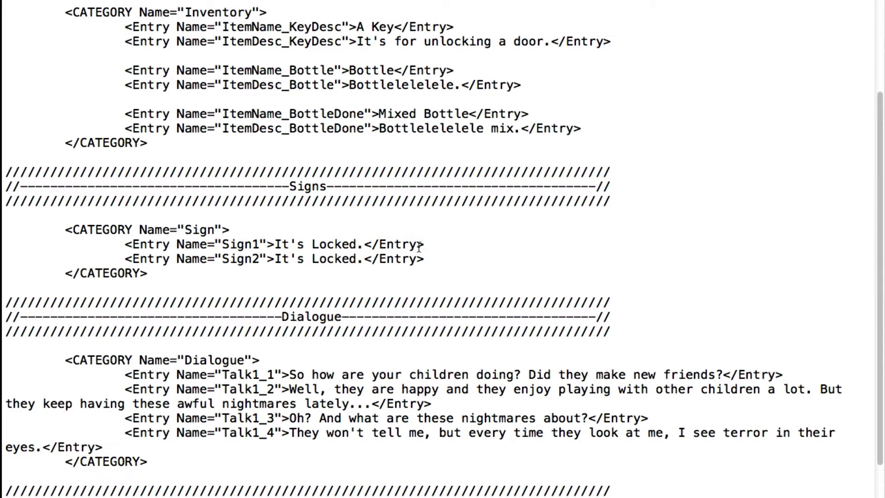
pyautogui.moveTo(421, 246)
pyautogui.mouseDown()
pyautogui.moveTo(366, 245)
pyautogui.moveTo(424, 246)
pyautogui.mouseUp()
pyautogui.click(366, 246)
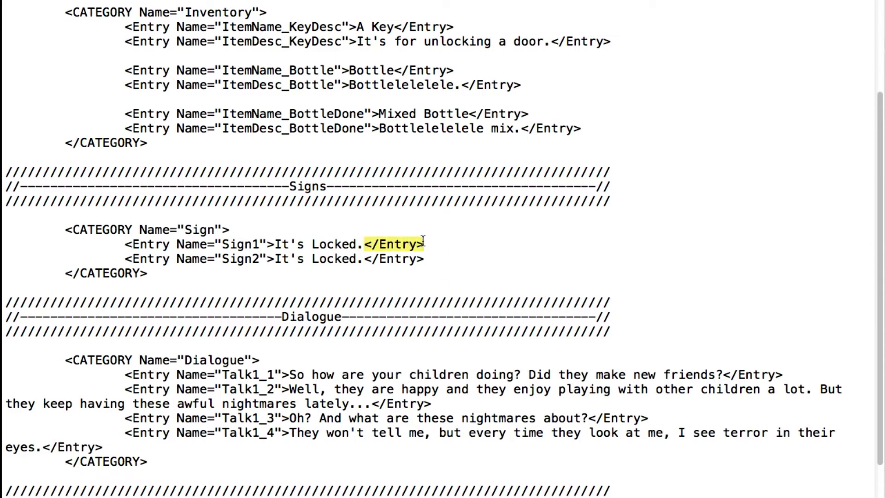
pyautogui.click(426, 244)
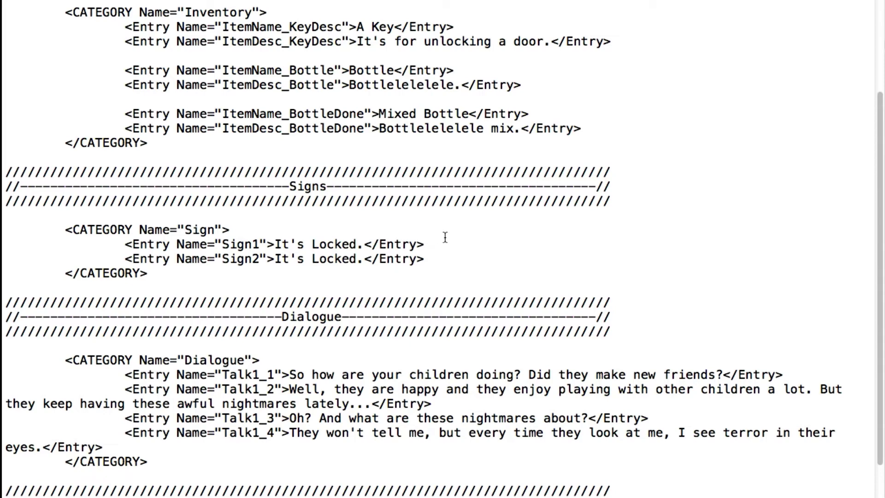
pyautogui.moveTo(428, 255); pyautogui.dragTo(377, 244)
pyautogui.click(404, 244)
pyautogui.click(372, 244)
# Replace the Sign1 entry's text with "Sign one of two.".
pyautogui.moveTo(364, 245); pyautogui.dragTo(275, 244)
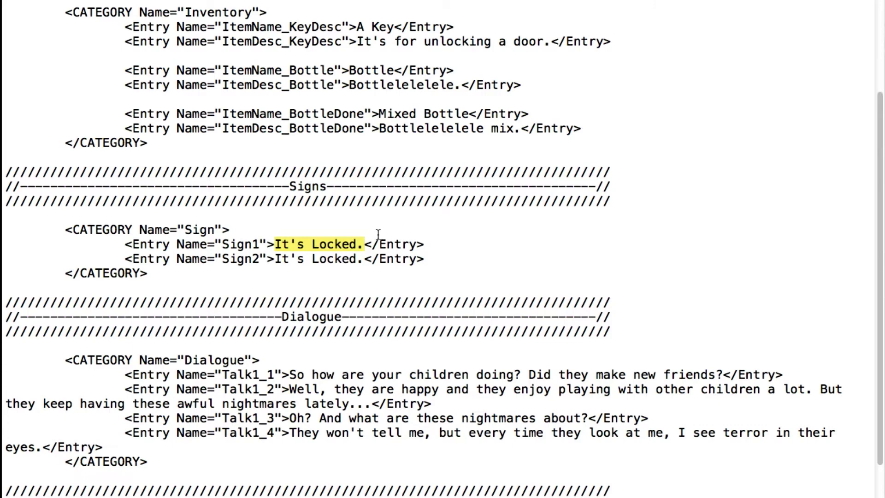
pyautogui.write('Sign One')
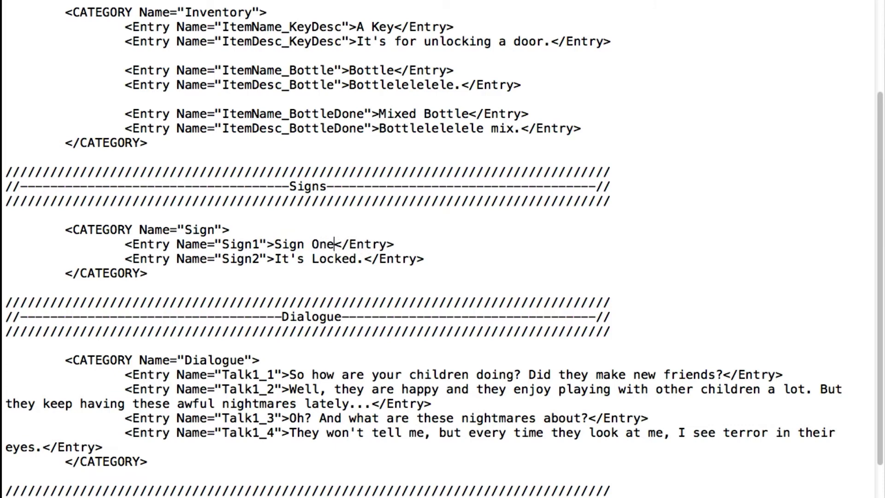
pyautogui.write(' Of Two')
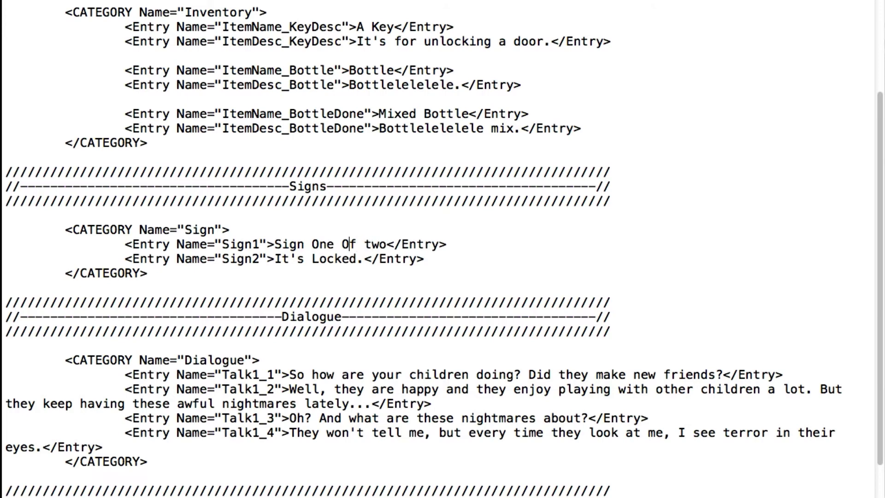
pyautogui.press('BackSpace')
pyautogui.write('o')
pyautogui.press('BackSpace')
pyautogui.write('o')
pyautogui.press('Right')
pyautogui.press('Right')
pyautogui.press('Right')
pyautogui.press('Right')
pyautogui.press('Right')
pyautogui.press('Right')
pyautogui.press('Right')
pyautogui.press('Right')
pyautogui.press('Right')
pyautogui.write('.')
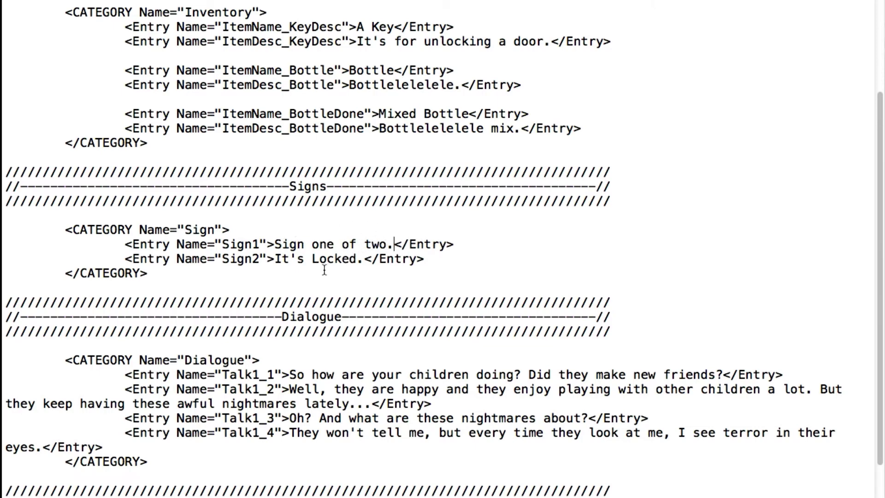
# Replace the Sign2 entry's text with "Sign two of two.".
pyautogui.moveTo(275, 260); pyautogui.dragTo(359, 259)
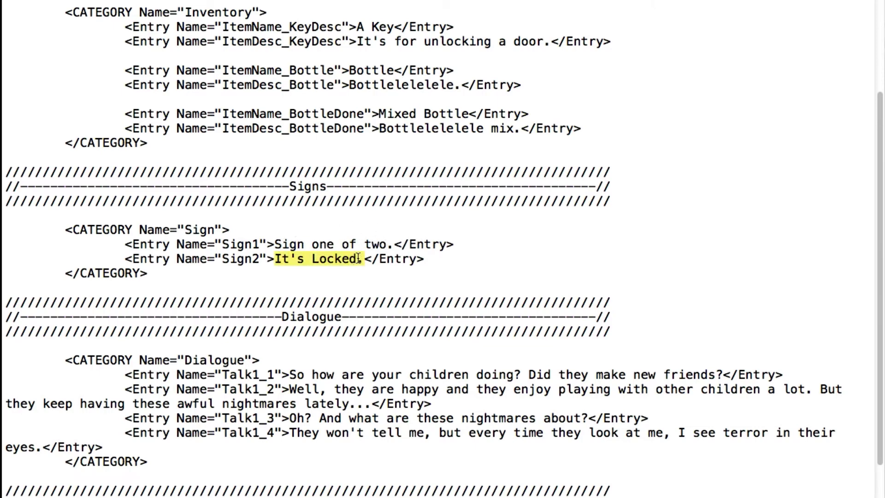
pyautogui.write('Sign two of two')
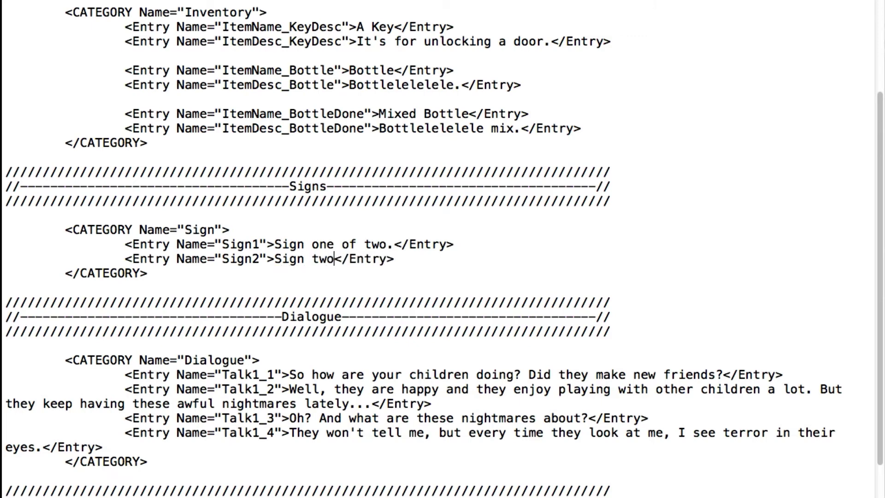
pyautogui.write('.')
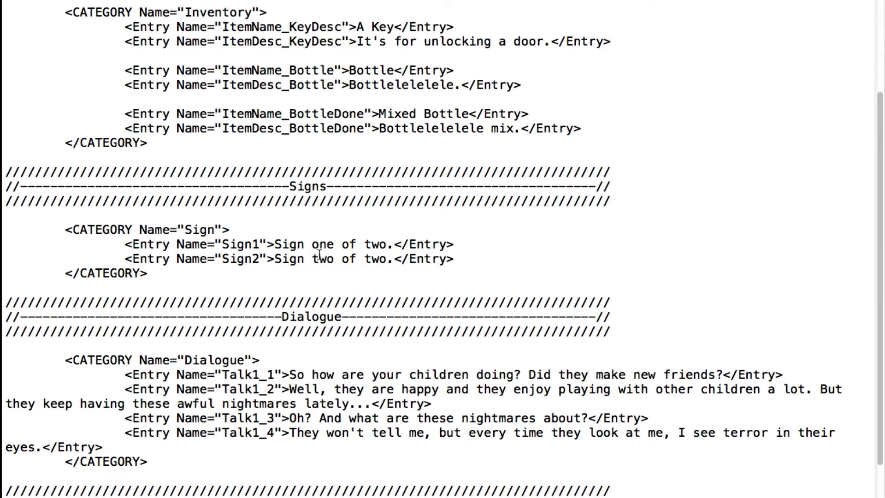
# Check the ends of both sign texts, the category name and the Sign1 and Sign2 entry names.
pyautogui.moveTo(395, 258)
pyautogui.mouseDown()
pyautogui.moveTo(279, 245)
pyautogui.moveTo(395, 245)
pyautogui.moveTo(275, 259)
pyautogui.moveTo(334, 245)
pyautogui.moveTo(395, 245)
pyautogui.mouseUp()
pyautogui.click(391, 264)
pyautogui.click(395, 245)
pyautogui.doubleClick(232, 244)
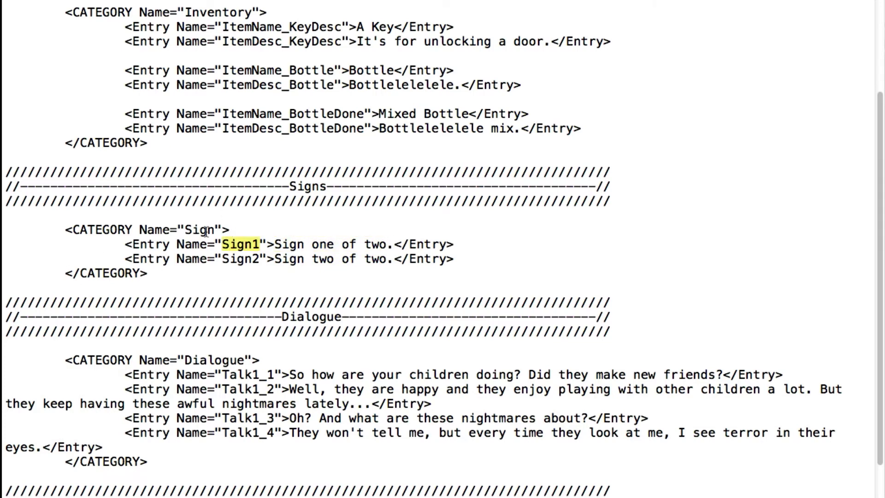
pyautogui.doubleClick(205, 230)
pyautogui.click(235, 245)
pyautogui.doubleClick(238, 259)
pyautogui.press('Right')
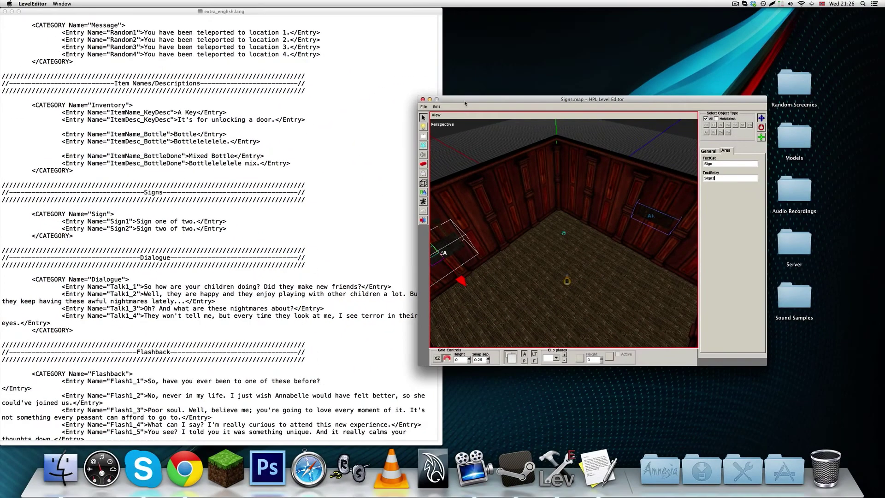
# Launch Amnesia: The Dark Descent to bring up its launcher.
pyautogui.press('F4')
pyautogui.click(449, 368)
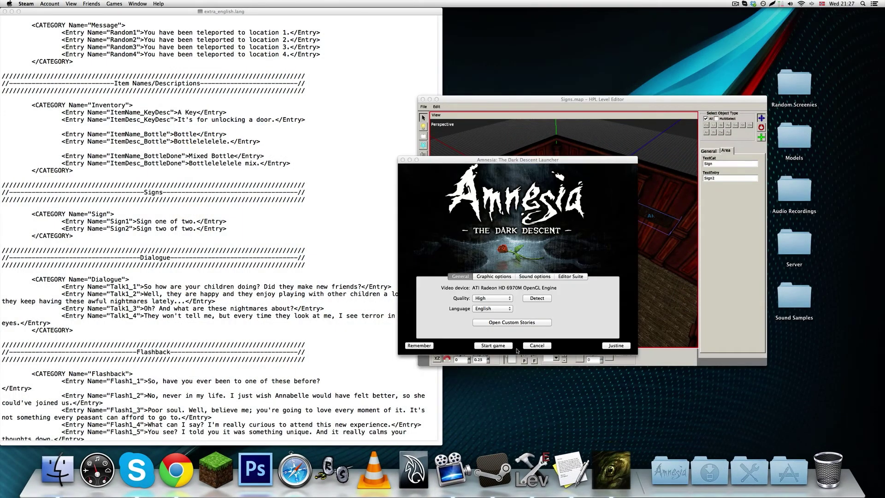
pyautogui.click(493, 346)
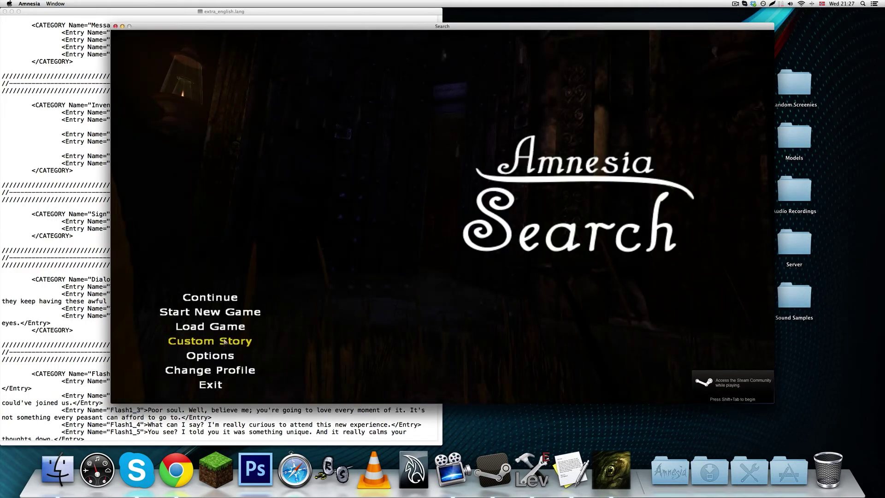
pyautogui.click(226, 341)
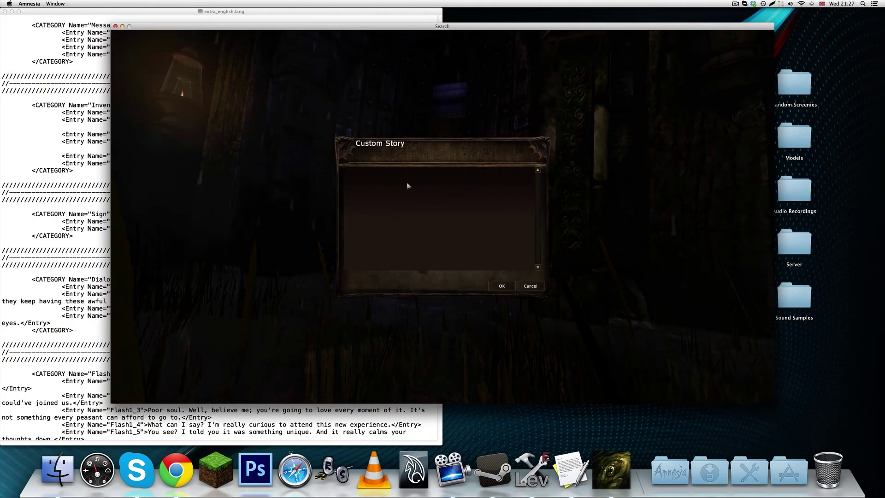
pyautogui.click(530, 287)
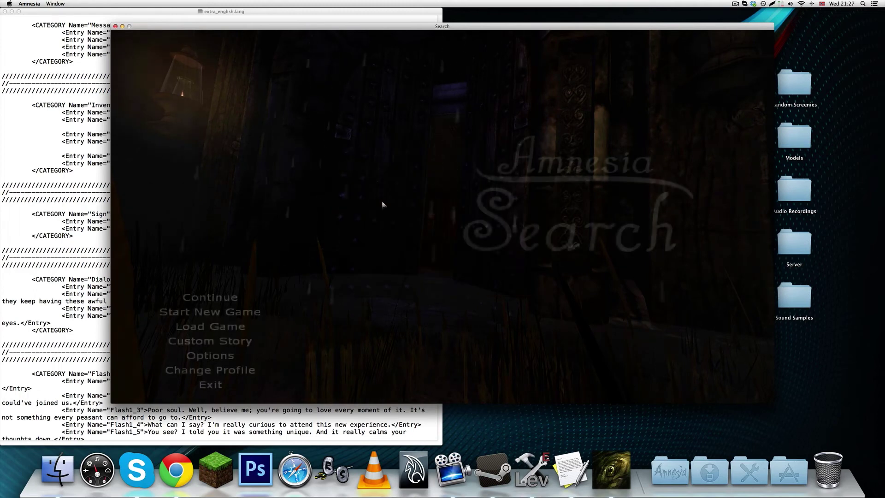
pyautogui.click(182, 383)
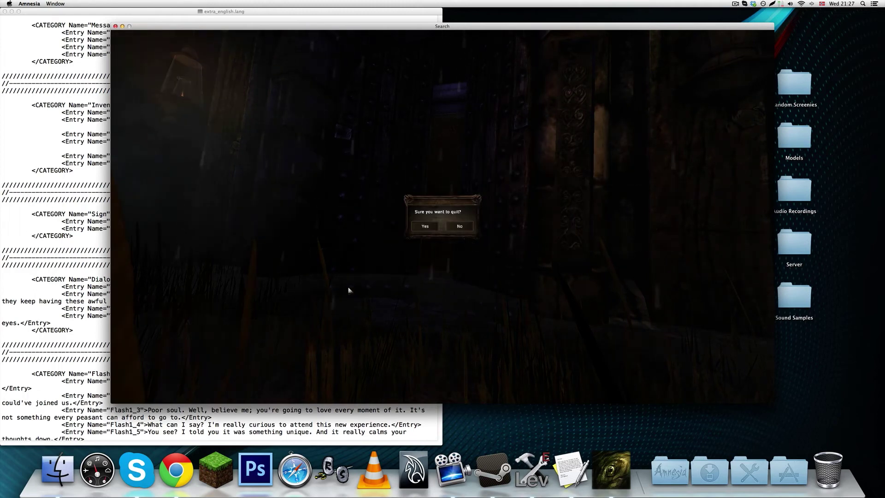
pyautogui.click(425, 226)
# Open custom_story_settings.cfg from the Custom_Story folder, check its StartMap name against the map open in the level editor, and close the file.
pyautogui.click(516, 102)
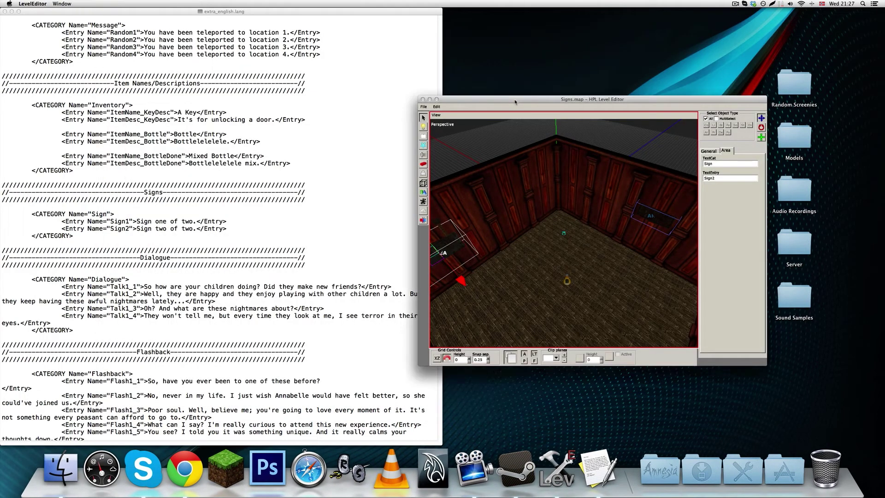
pyautogui.click(60, 468)
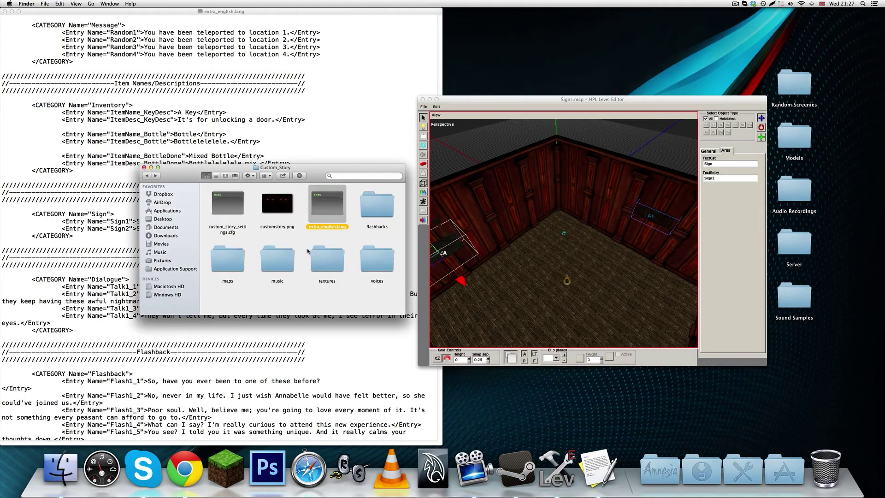
pyautogui.doubleClick(227, 210)
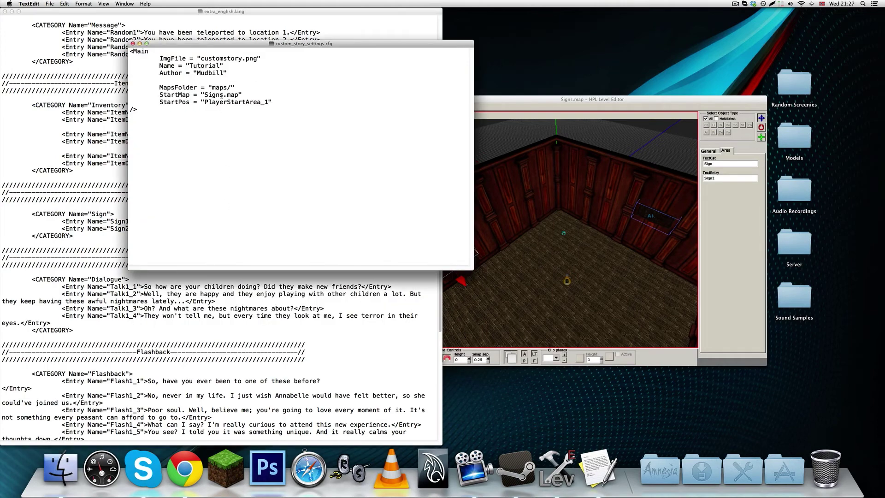
pyautogui.moveTo(204, 95); pyautogui.dragTo(238, 95)
pyautogui.click(555, 99)
pyautogui.click(235, 88)
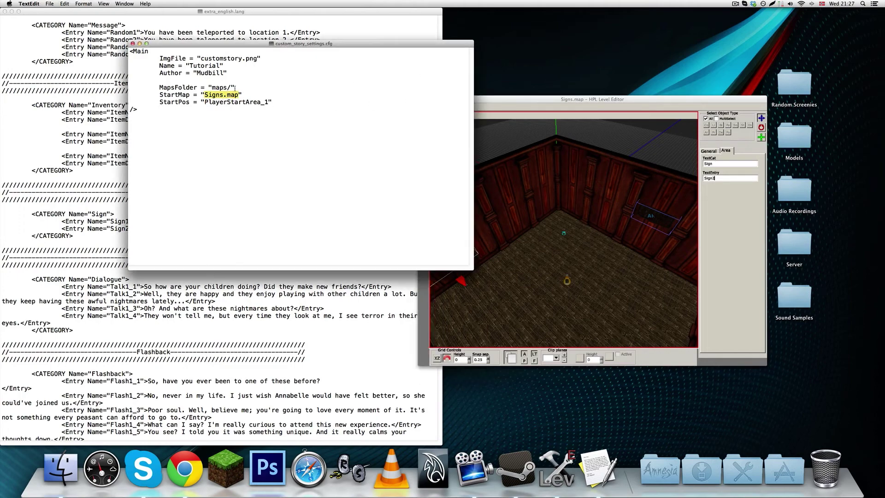
pyautogui.click(133, 44)
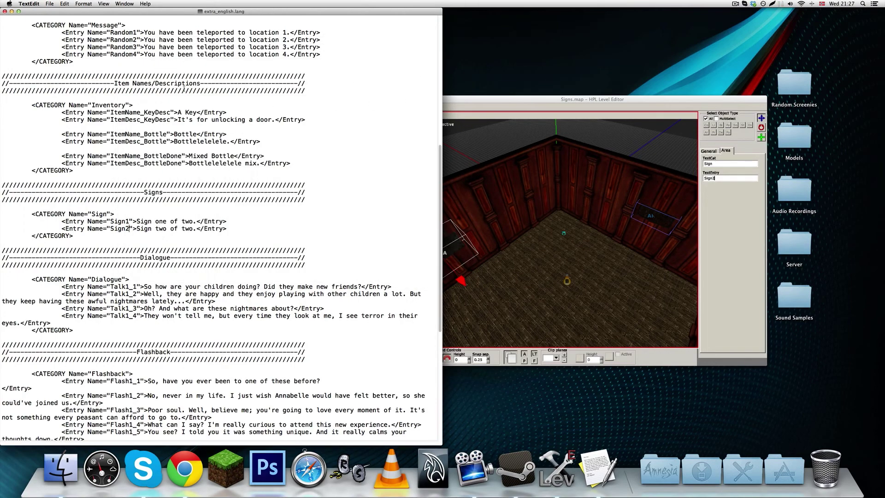
# Relaunch Amnesia: The Dark Descent and start the Tutorial custom story.
pyautogui.press('F4')
pyautogui.click(442, 375)
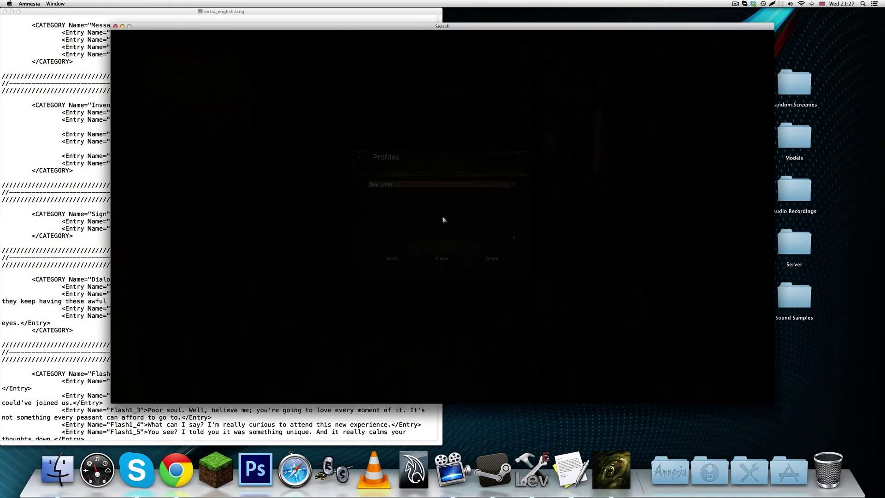
pyautogui.click(217, 342)
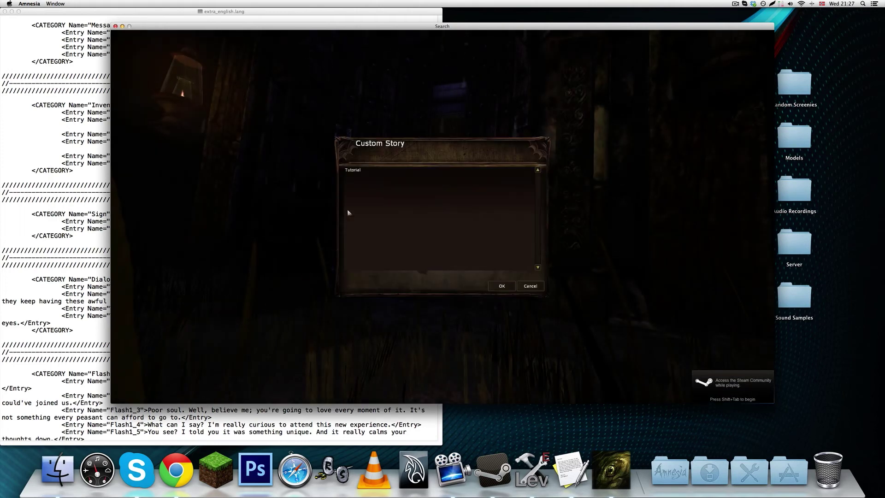
pyautogui.click(376, 170)
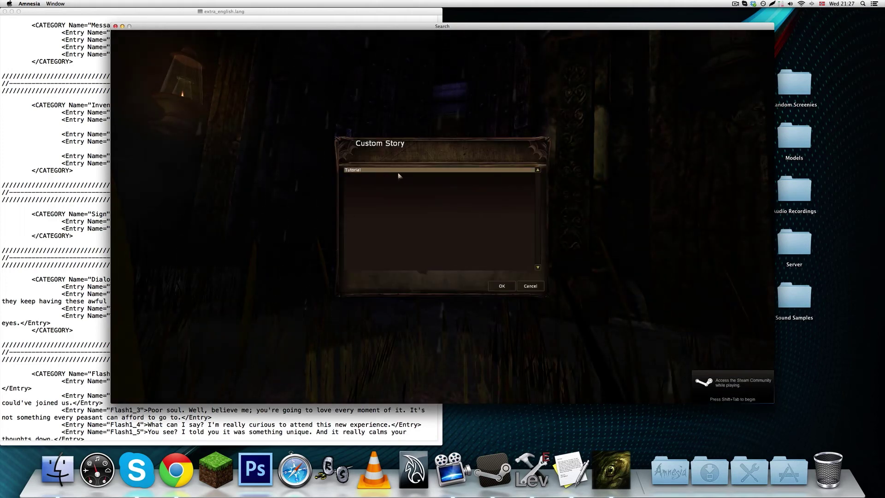
pyautogui.click(503, 287)
pyautogui.click(529, 224)
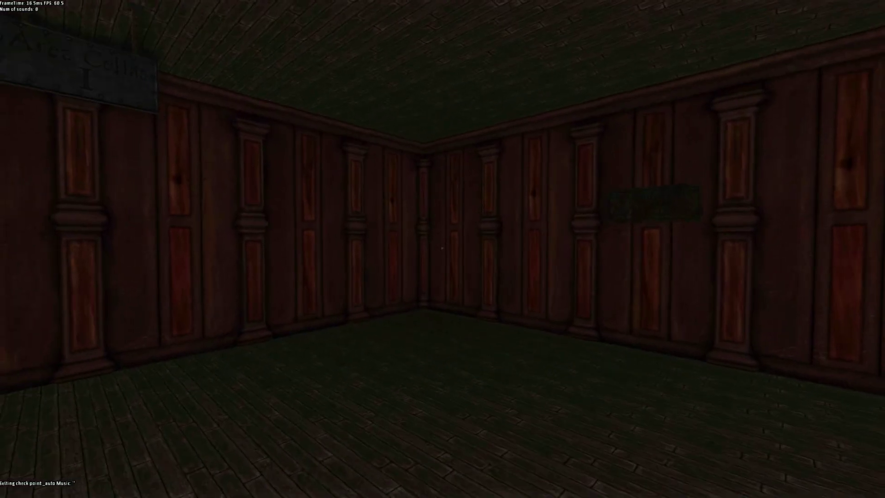
# Walk around the room to find both signs, and examine the green wall sign up close to display its text.
pyautogui.press('w')
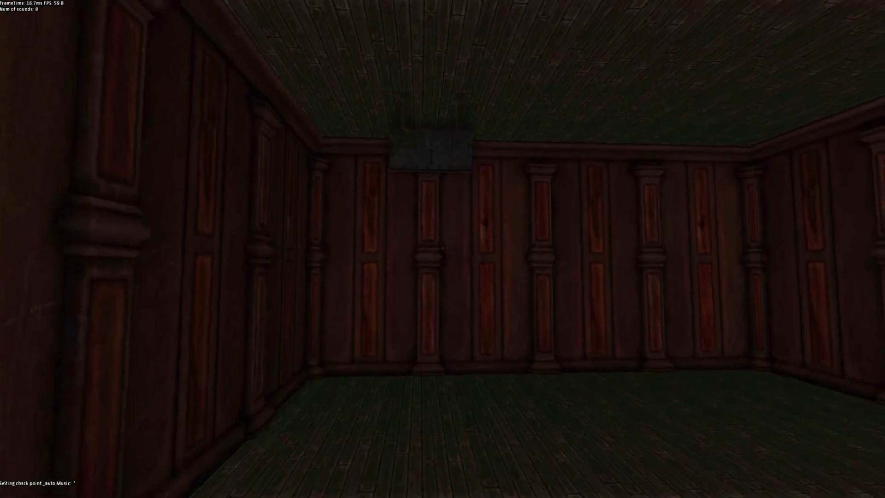
pyautogui.press('w')
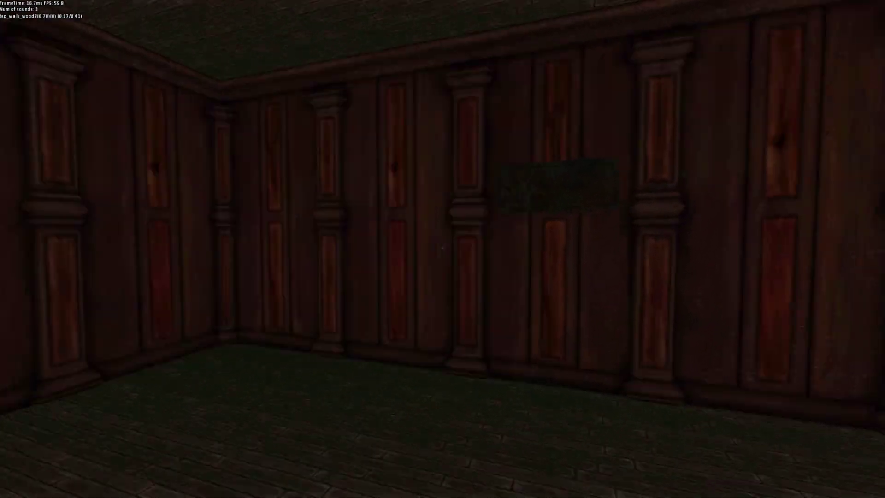
pyautogui.click(442, 249)
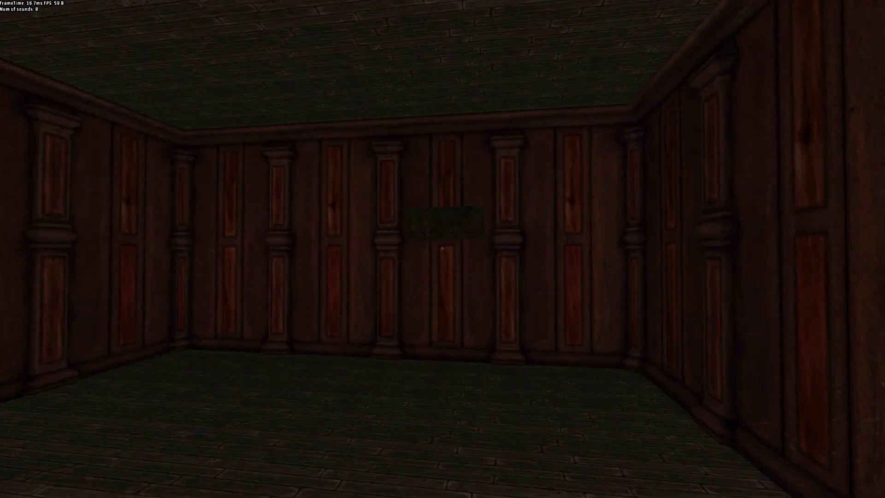
pyautogui.press('w')
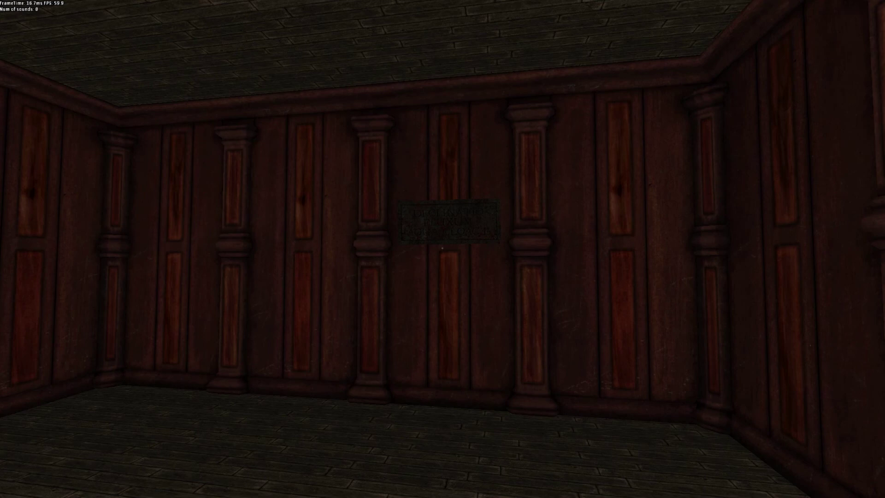
pyautogui.press('w')
pyautogui.click(441, 248)
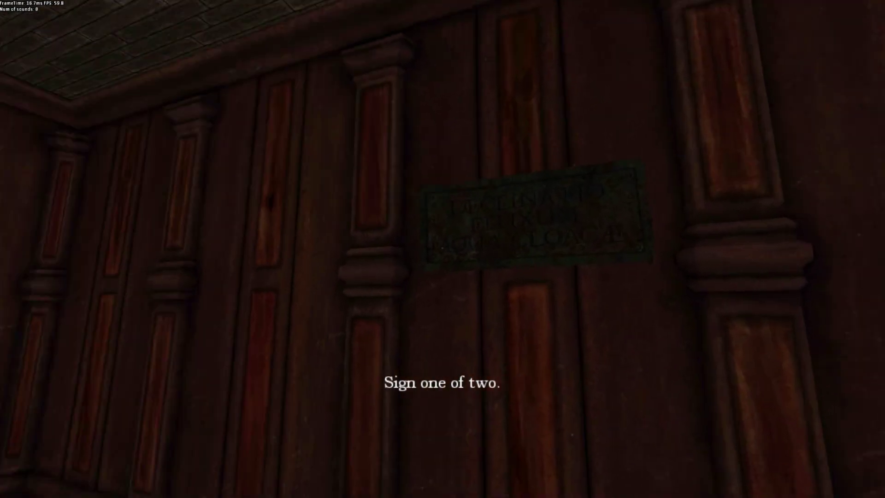
pyautogui.press('s')
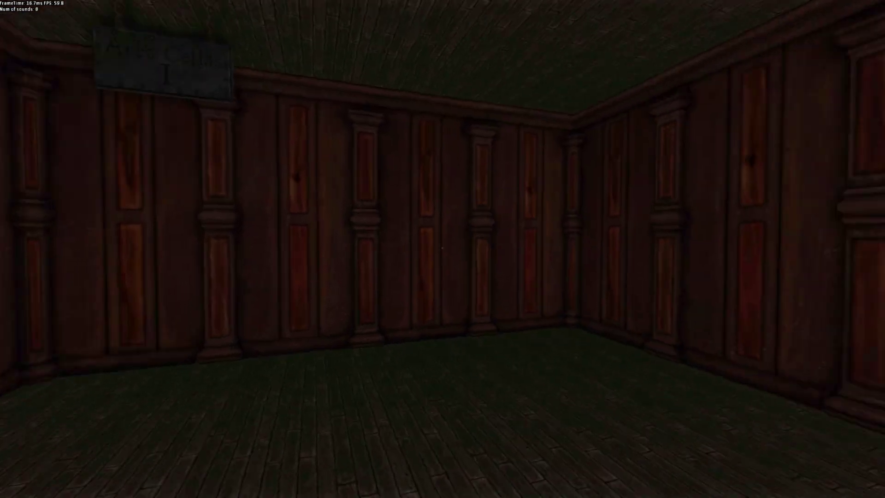